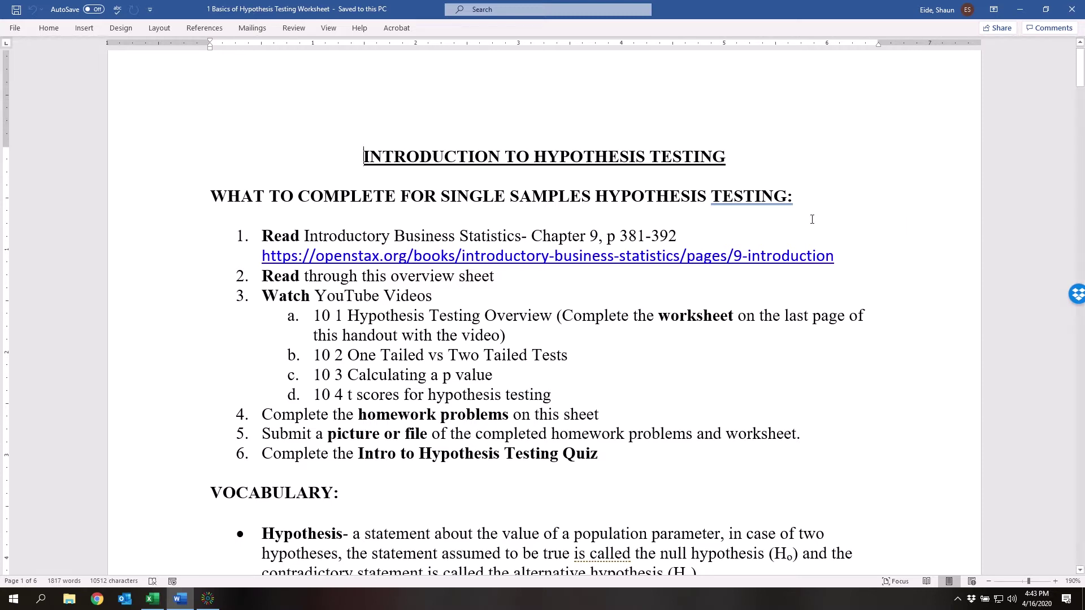
# - Open the OpenStax textbook link from the worksheet's first reading task and dismiss the webcam access notification
pyautogui.moveTo(250, 198); pyautogui.dragTo(325, 258)
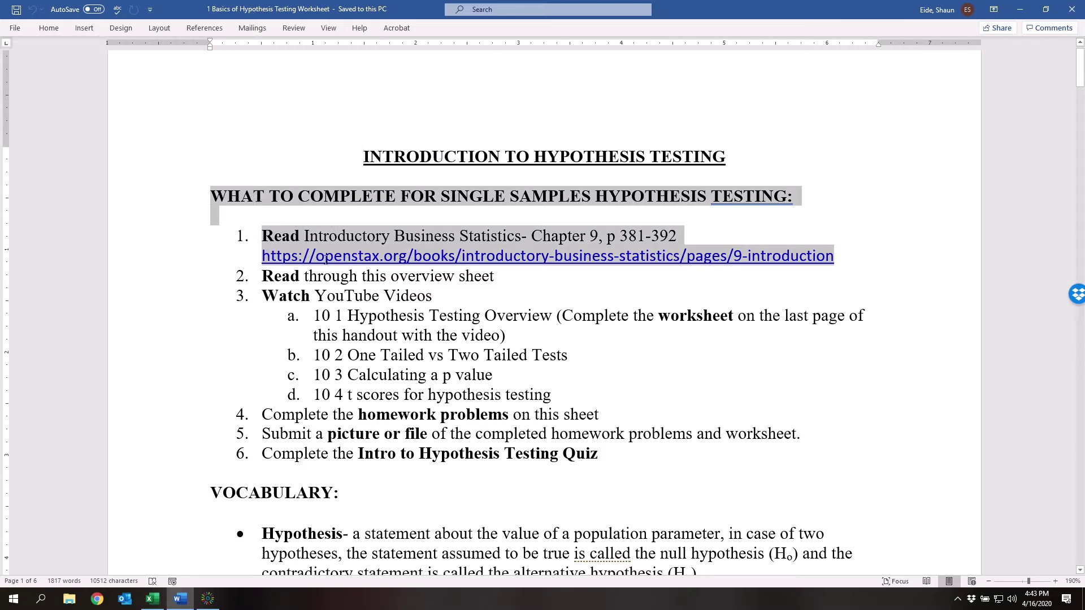
pyautogui.click(378, 312)
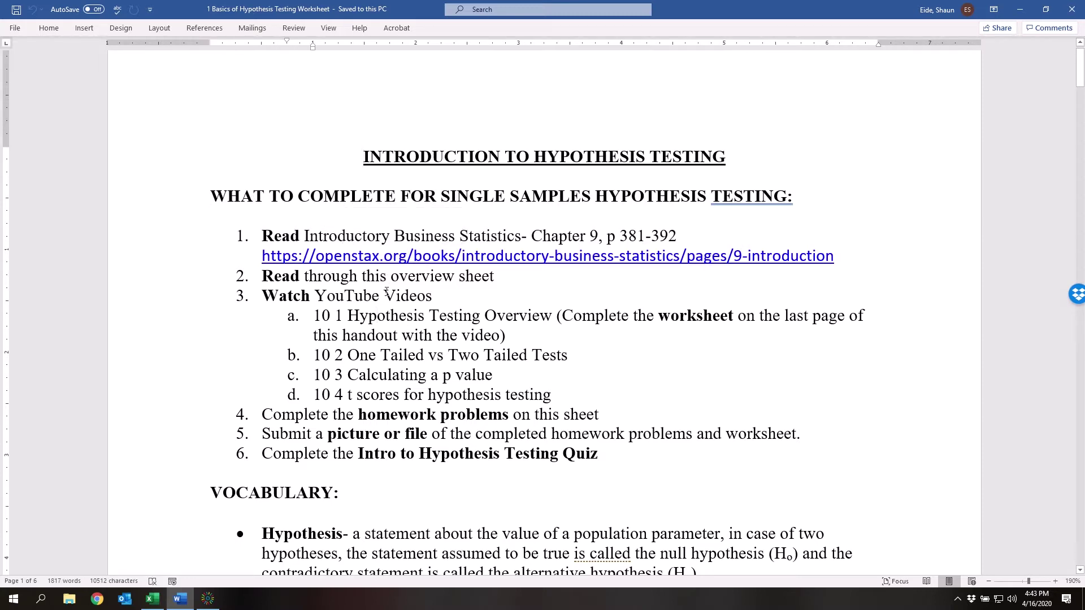
pyautogui.click(508, 236)
pyautogui.click(441, 311)
pyautogui.keyDown('ctrl'); pyautogui.click(441, 255); pyautogui.keyUp('ctrl')
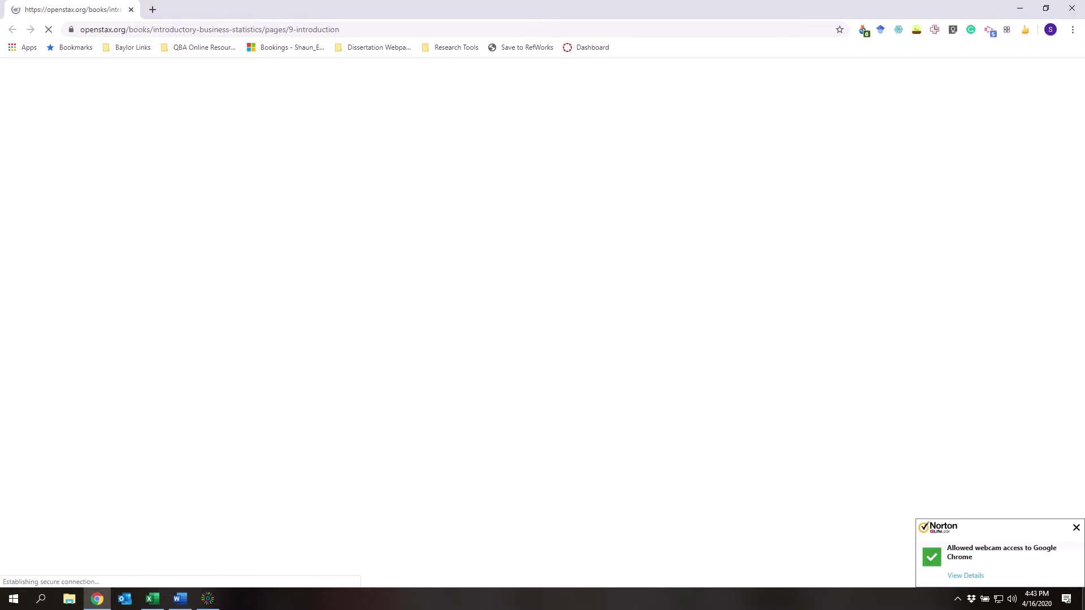
pyautogui.click(1076, 529)
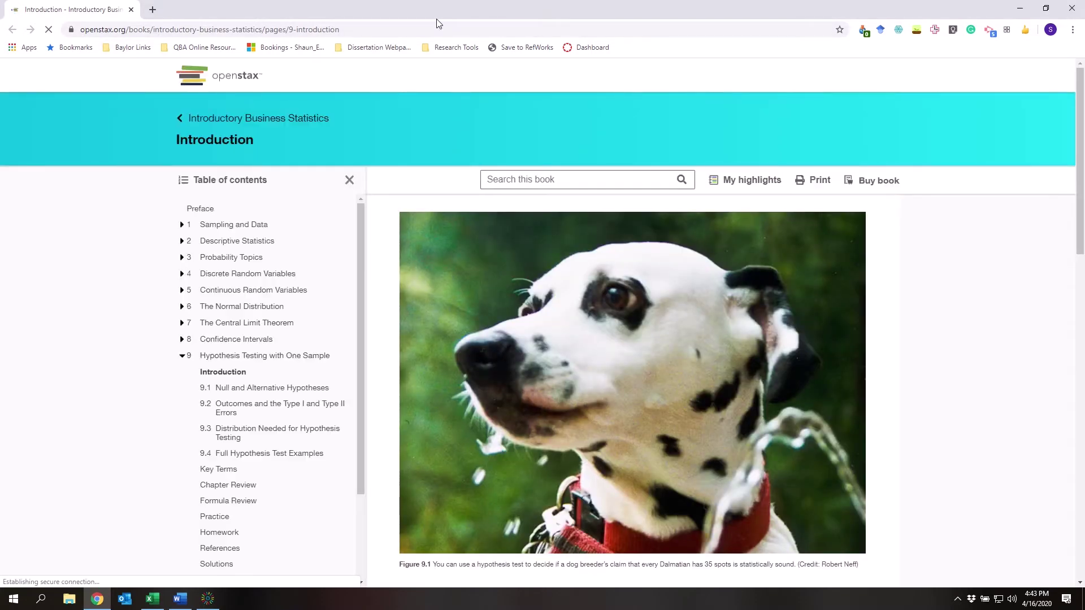
# - Collapse and re-expand chapter 9, Hypothesis Testing with One Sample, in the table of contents to examine its sections
pyautogui.scroll(-2, 357, 249)
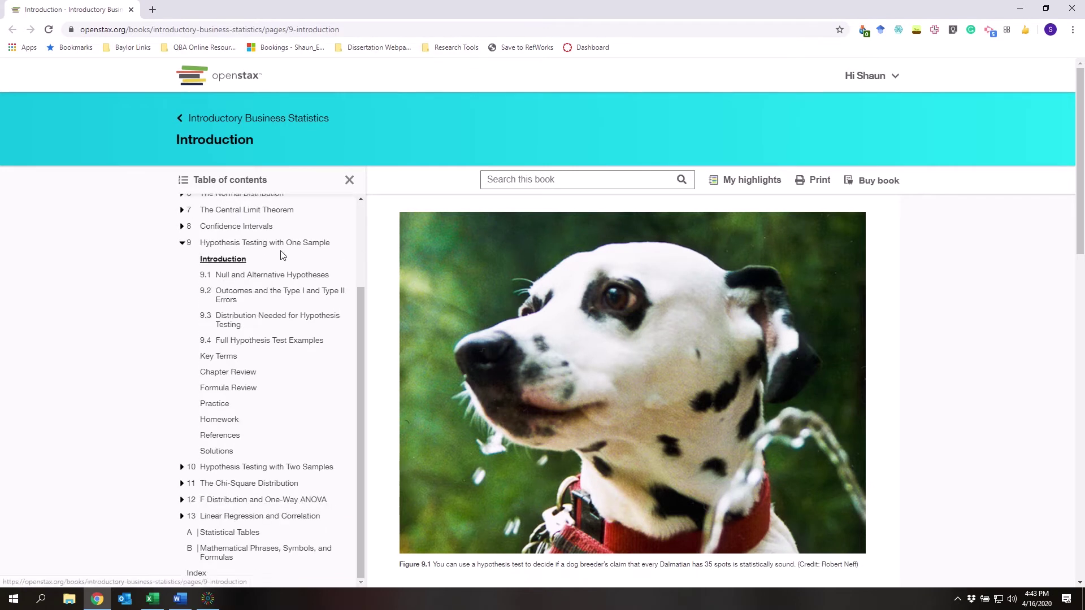
pyautogui.click(182, 244)
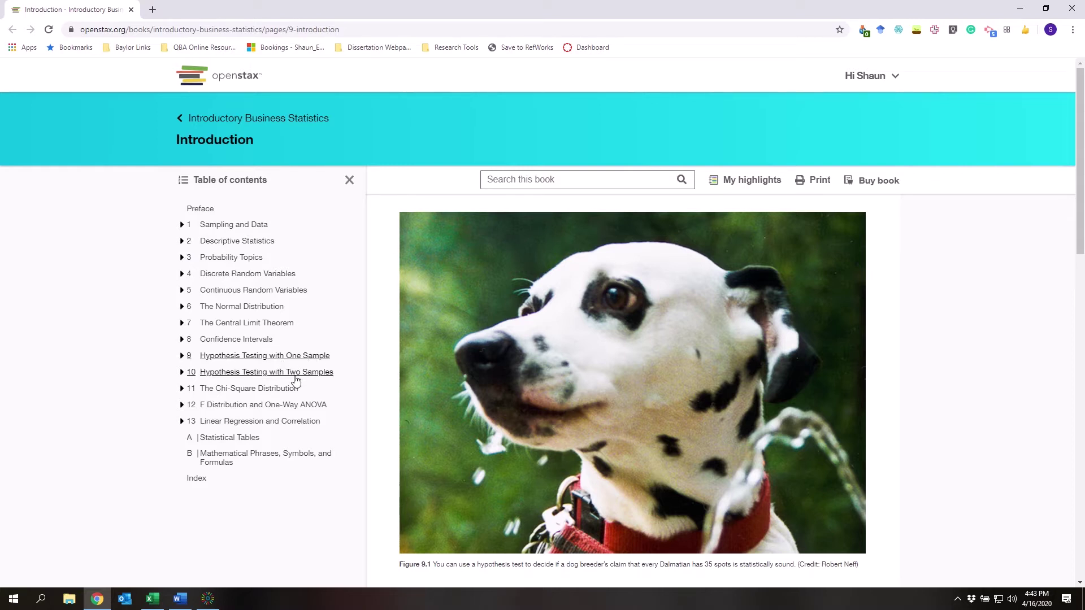
pyautogui.click(182, 356)
pyautogui.scroll(-1, 226, 363)
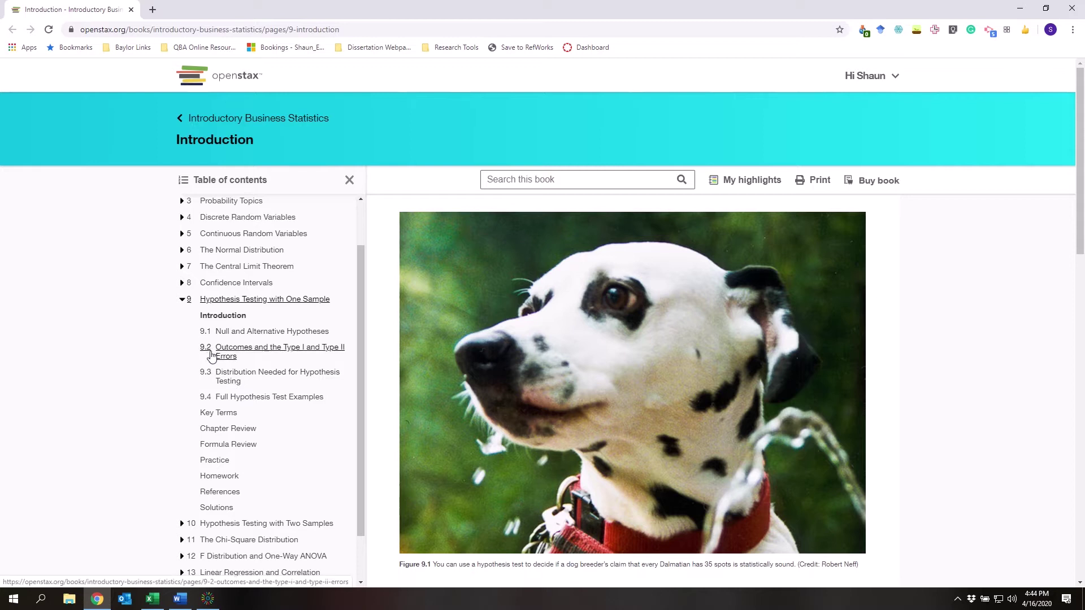
# - Switch back to the worksheet in Word and review the remaining reading, video, homework and quiz tasks
pyautogui.click(1020, 8)
pyautogui.moveTo(338, 274); pyautogui.dragTo(349, 354)
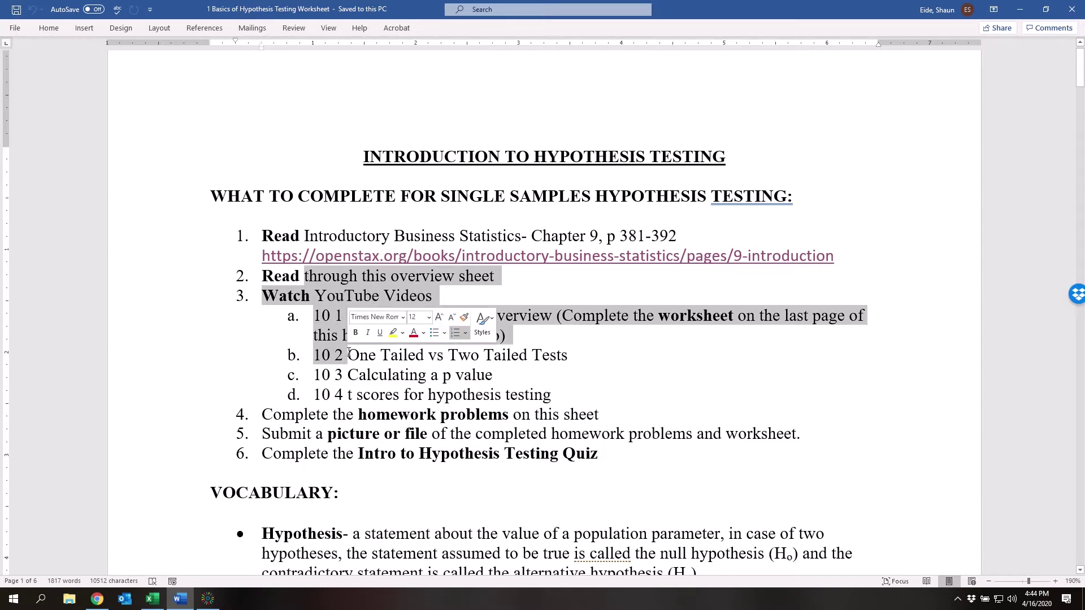
pyautogui.scroll(-3, 361, 311)
pyautogui.click(399, 293)
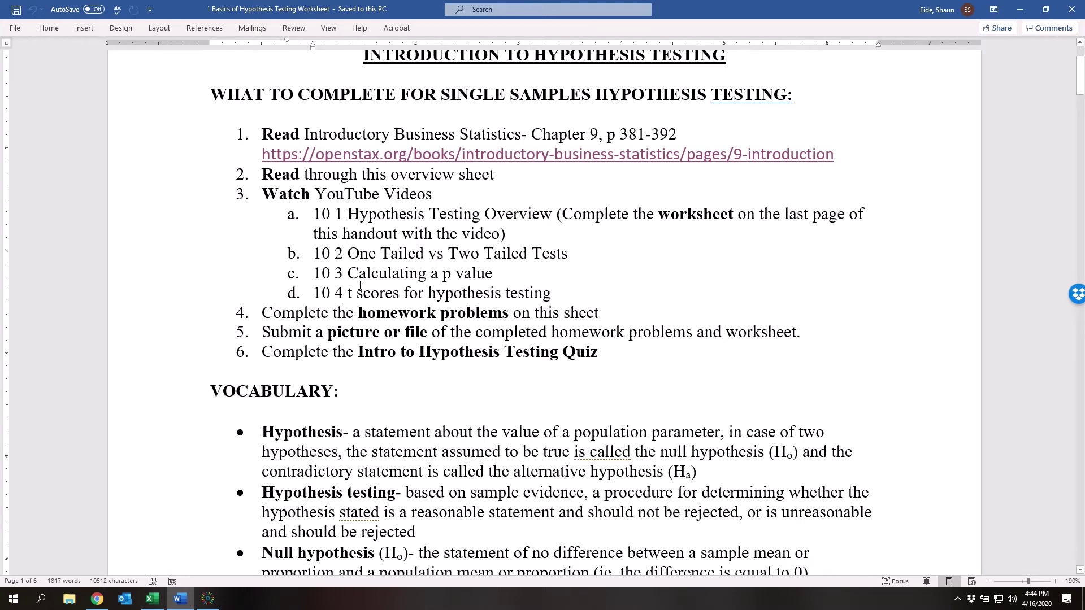
pyautogui.scroll(-2, 372, 221)
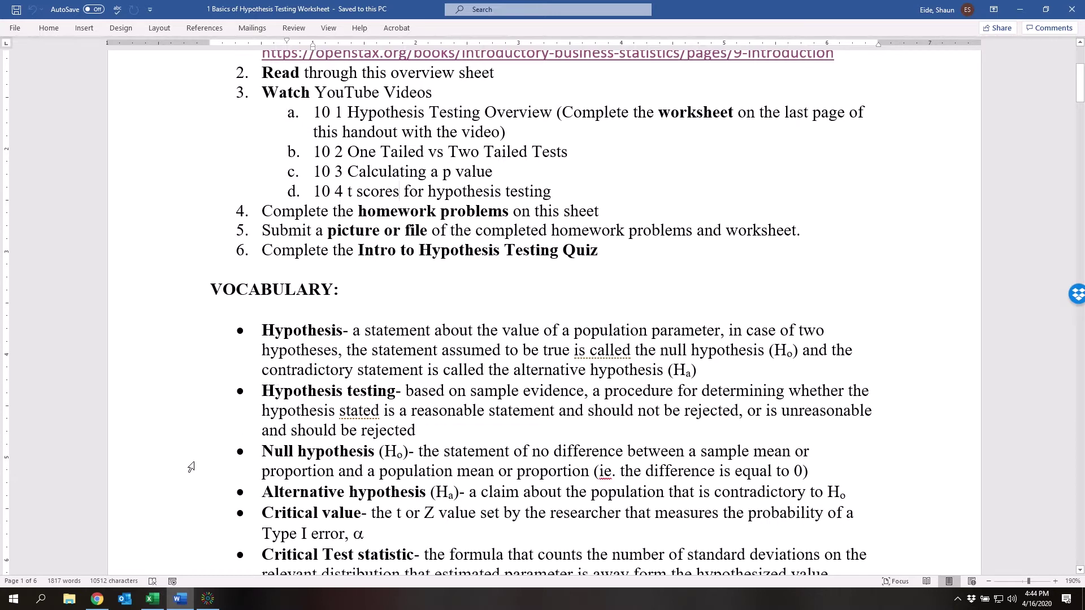
# - Switch to Chrome, open the Canvas dashboard in a new tab and go to the QBA 2302 01 course's Unit 4 Hypothesis Testing page
pyautogui.click(98, 599)
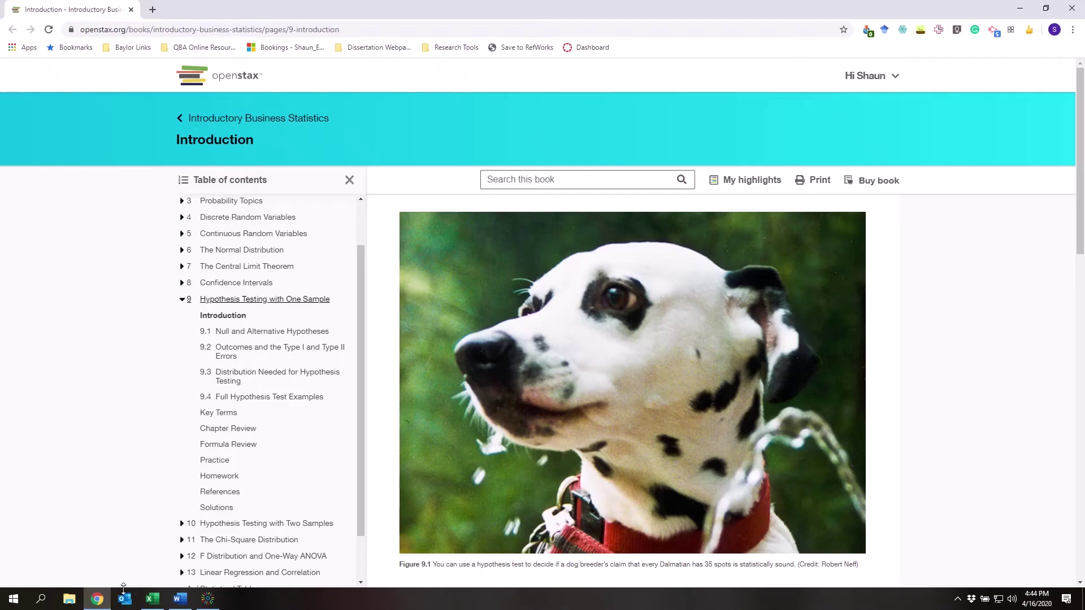
pyautogui.click(153, 9)
pyautogui.click(588, 47)
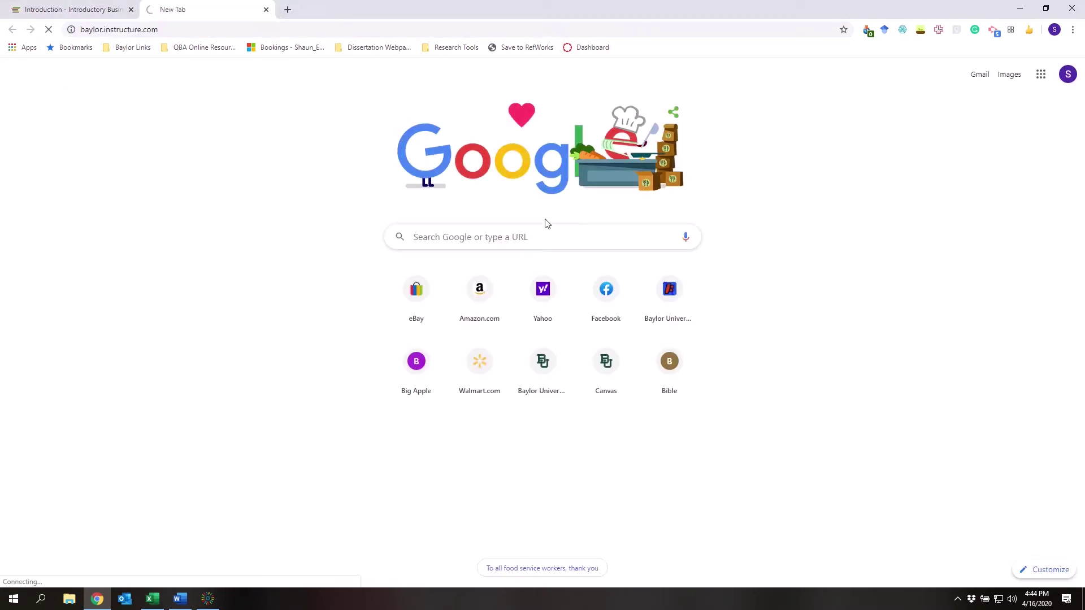
pyautogui.click(539, 305)
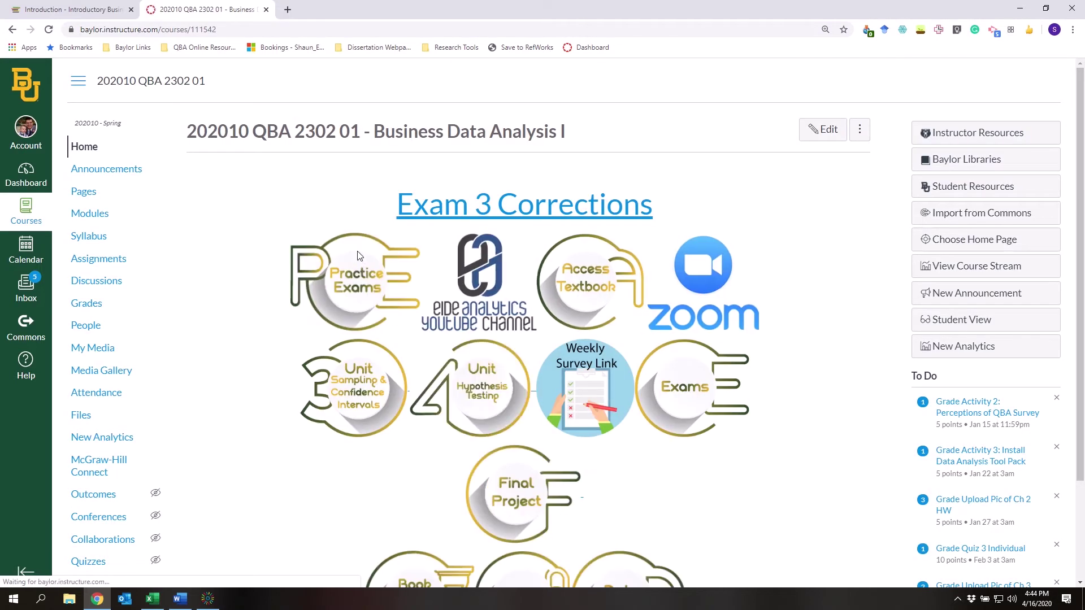
pyautogui.click(484, 404)
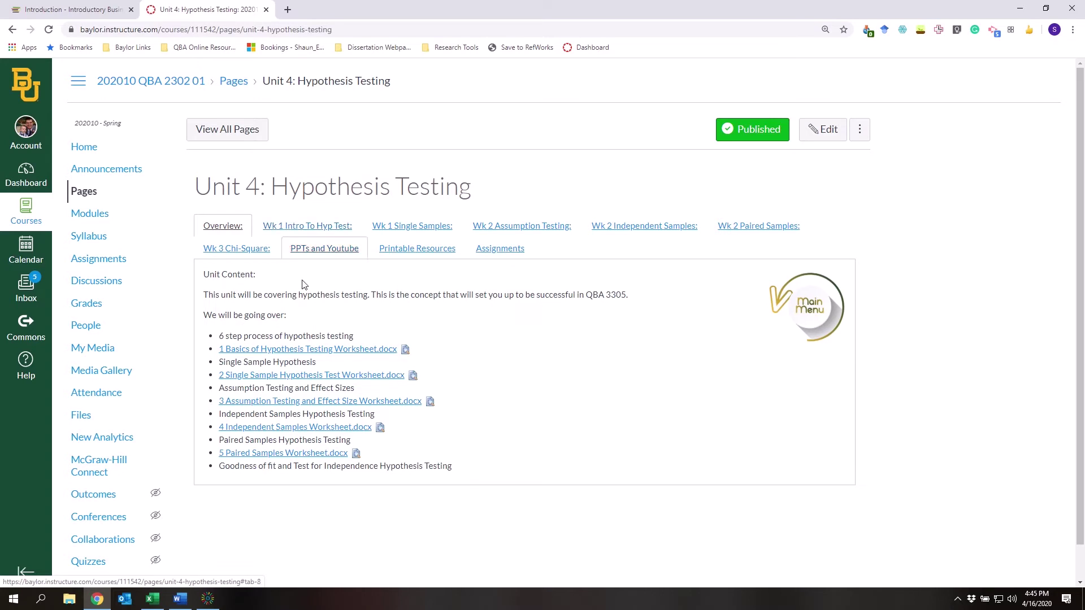
pyautogui.click(208, 599)
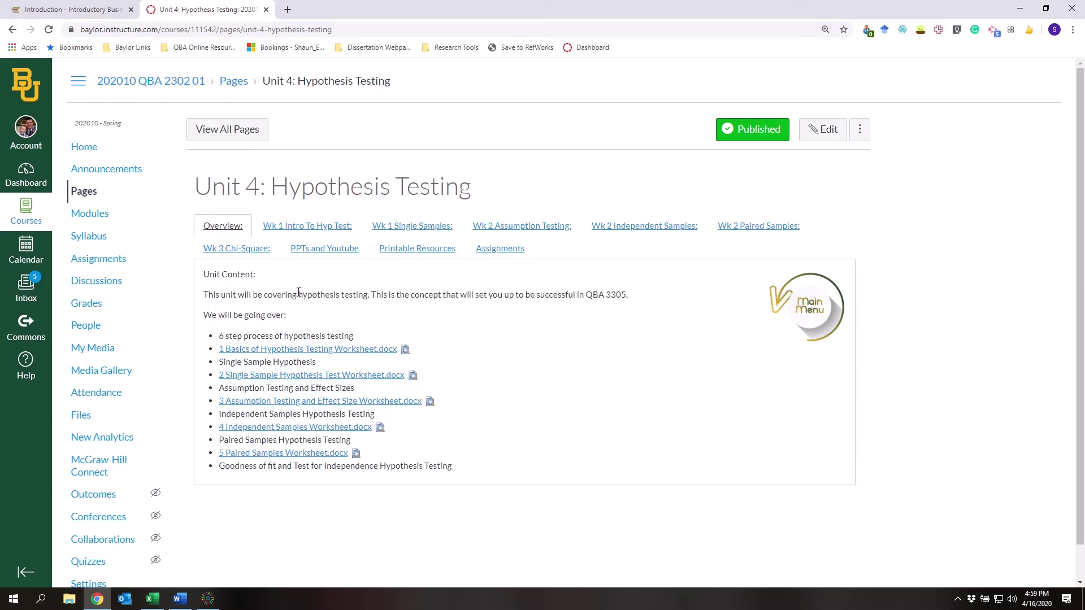
# - Open the Wk 1 Intro To Hyp Test section and look through its readings, videos and assignments
pyautogui.click(307, 232)
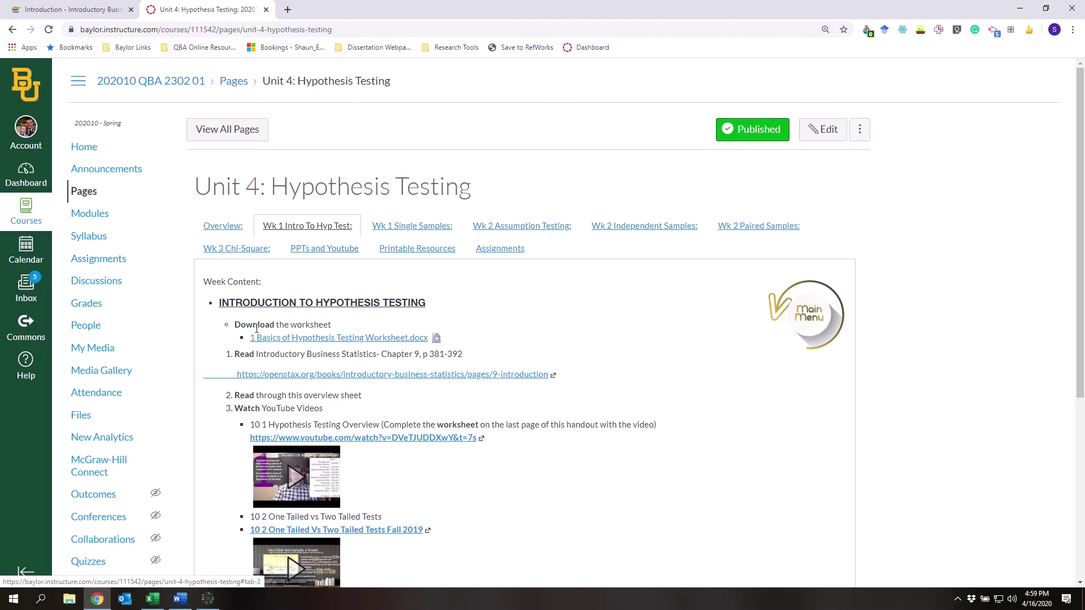
pyautogui.scroll(-5, 257, 329)
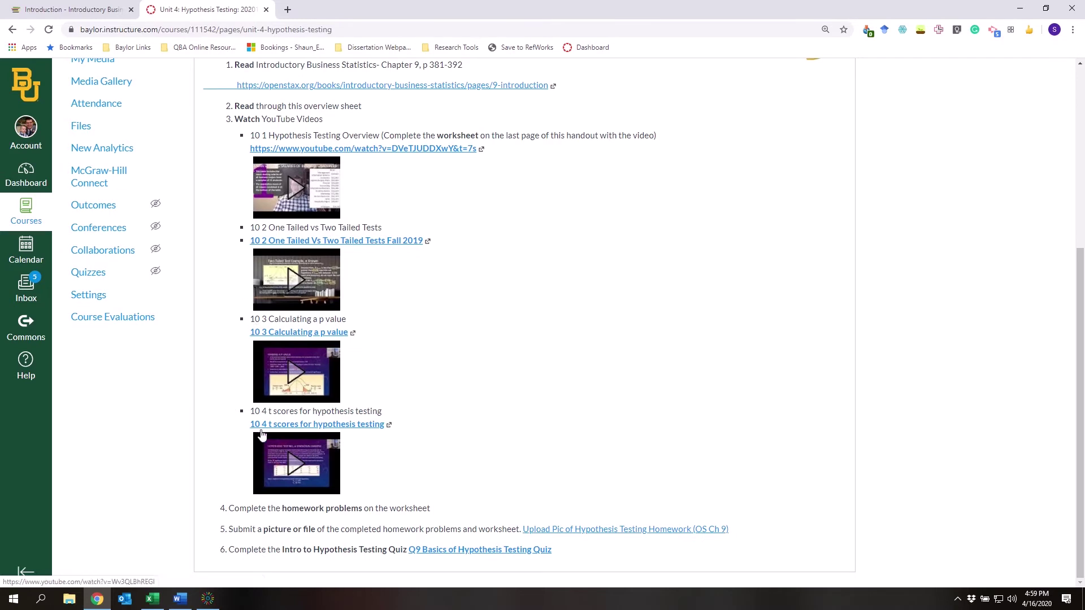
pyautogui.scroll(1, 255, 390)
pyautogui.scroll(5, 256, 390)
# - Switch to Word, highlight the worksheet's numbered task list to compare it with the Canvas content, and return to Canvas
pyautogui.click(179, 600)
pyautogui.scroll(5, 250, 260)
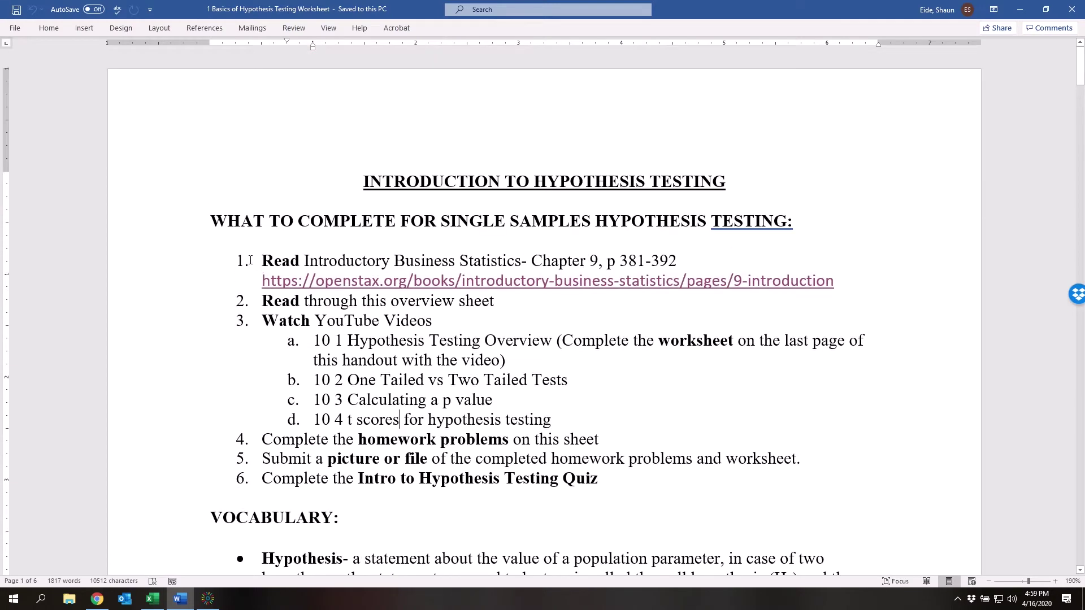
pyautogui.moveTo(262, 260); pyautogui.dragTo(314, 481)
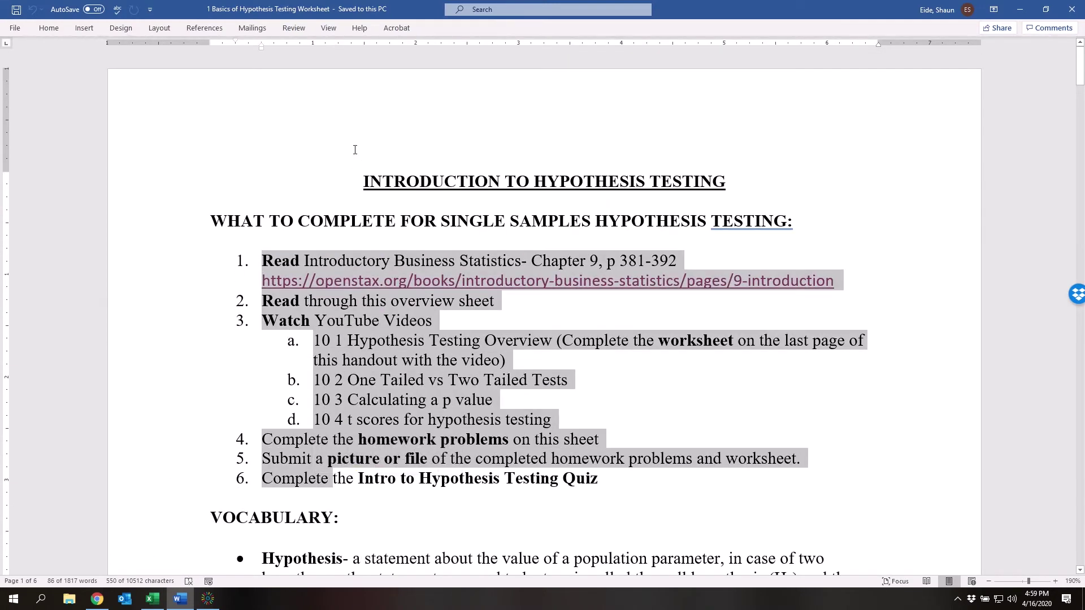
pyautogui.click(1020, 5)
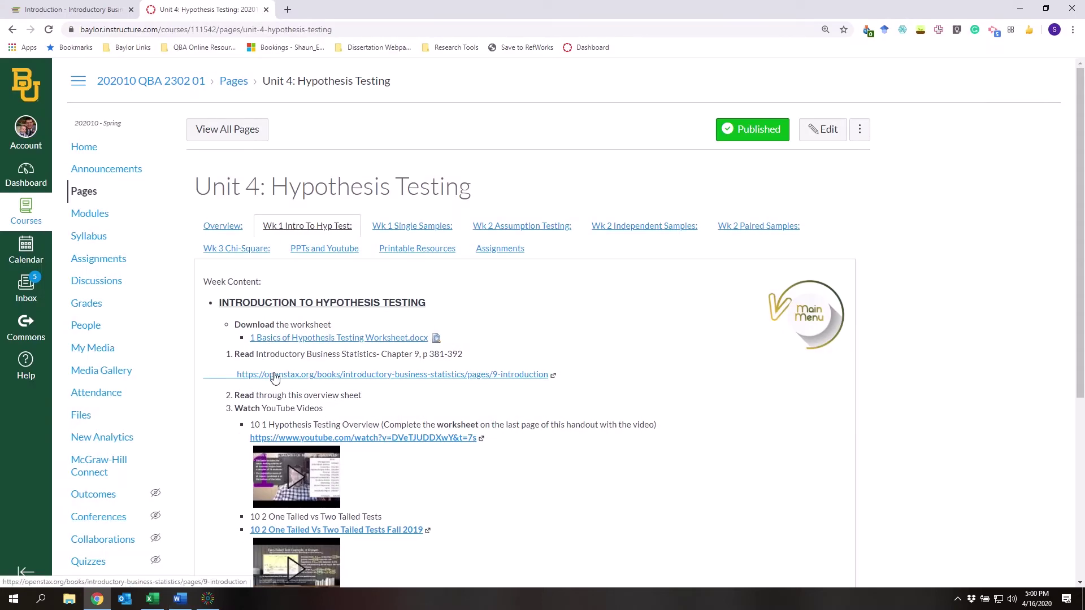
# - Expand the embedded 10 1 hypothesis testing overview video and review the week's other videos, homework and quiz links
pyautogui.scroll(-2, 275, 382)
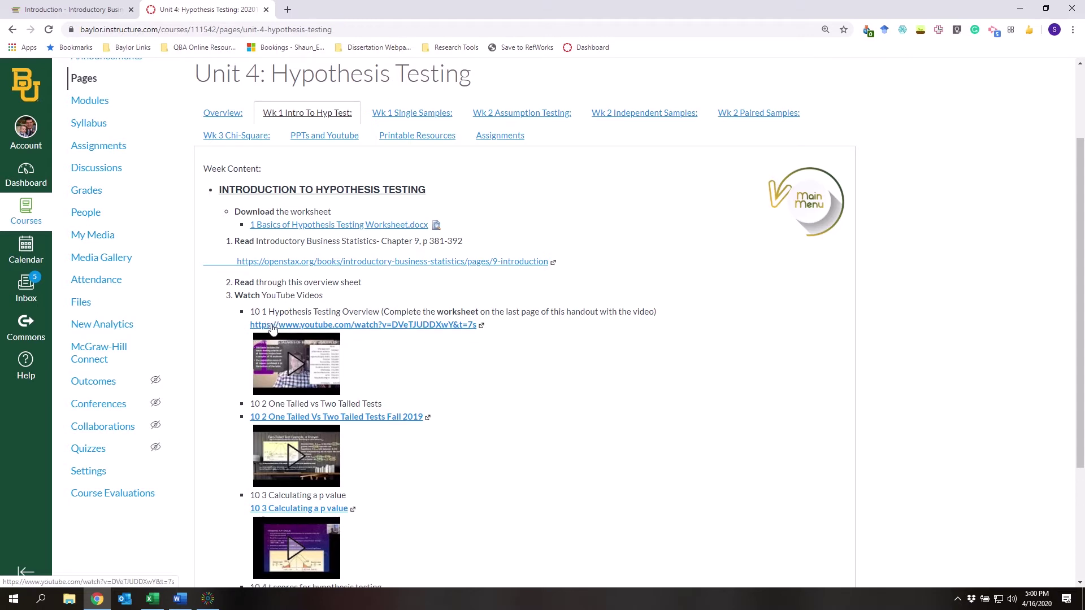
pyautogui.scroll(-3, 273, 328)
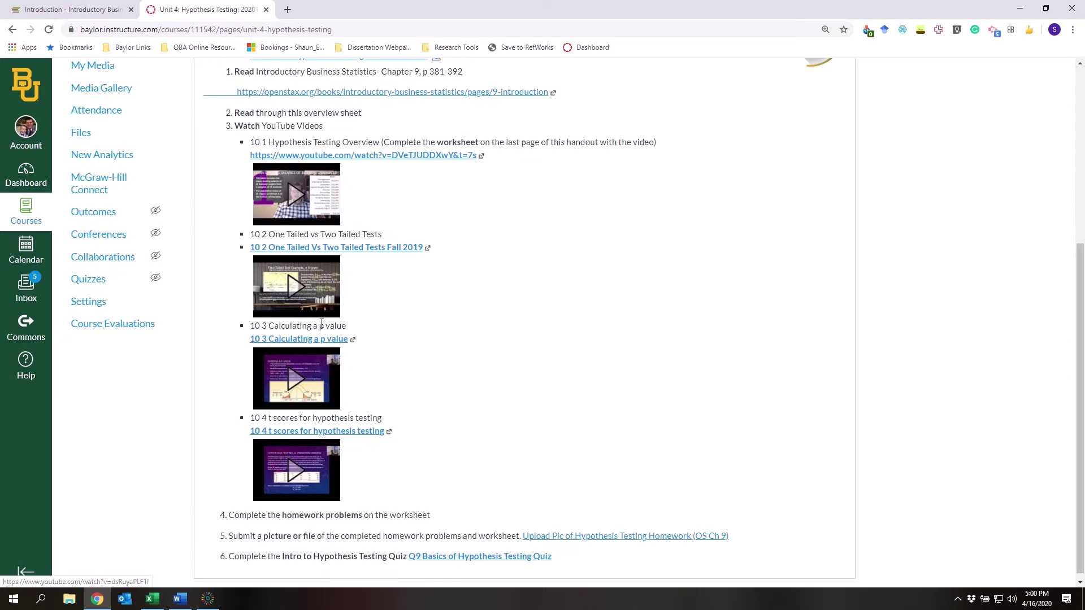
pyautogui.scroll(-1, 317, 345)
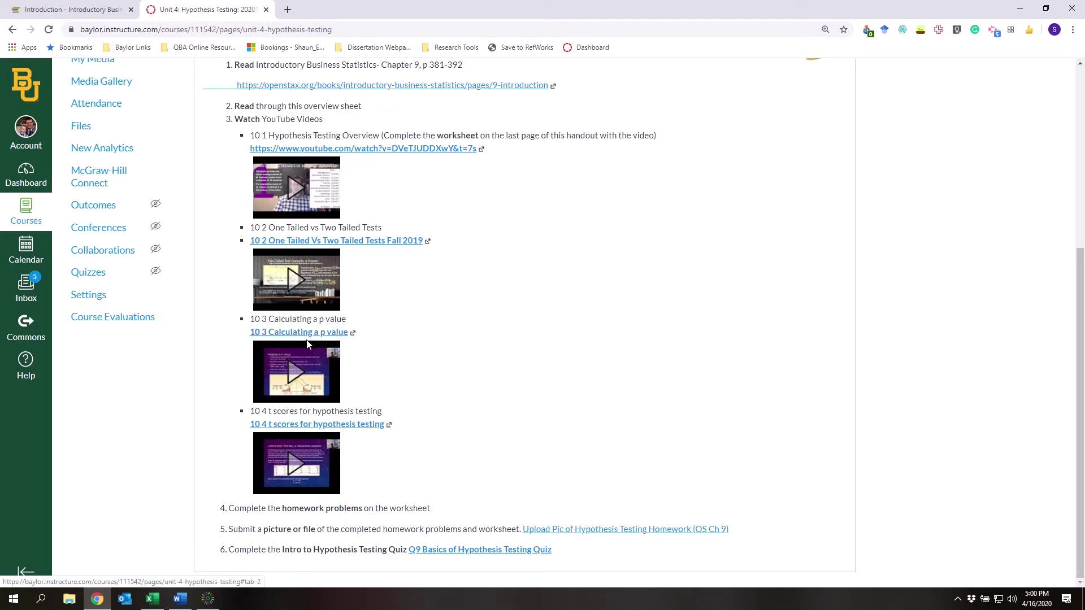
pyautogui.scroll(5, 308, 343)
pyautogui.rightClick(357, 341)
pyautogui.click(594, 404)
pyautogui.scroll(-5, 565, 427)
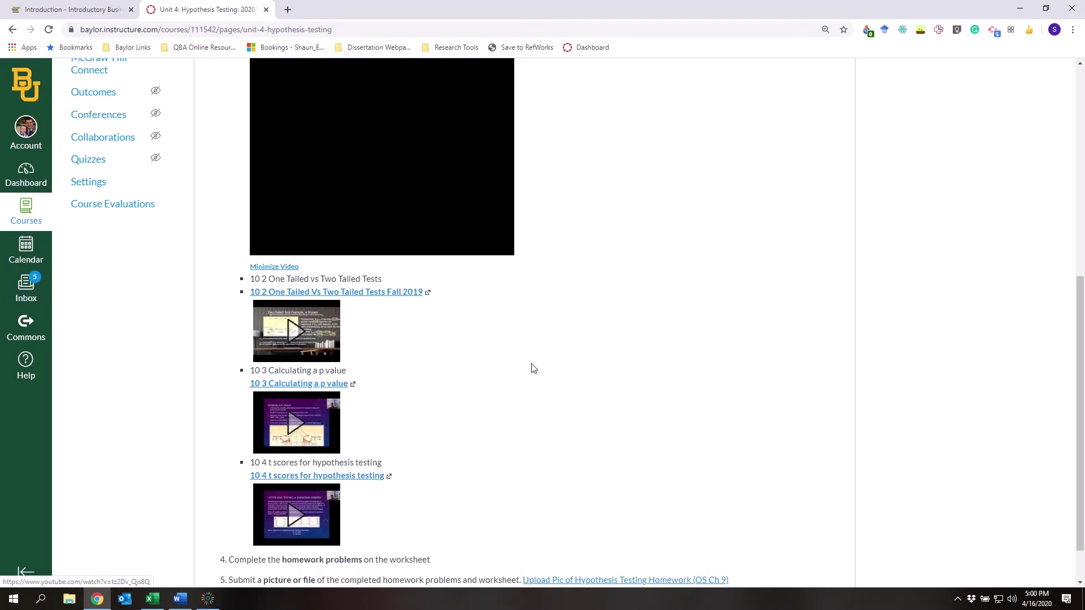
pyautogui.scroll(3, 486, 350)
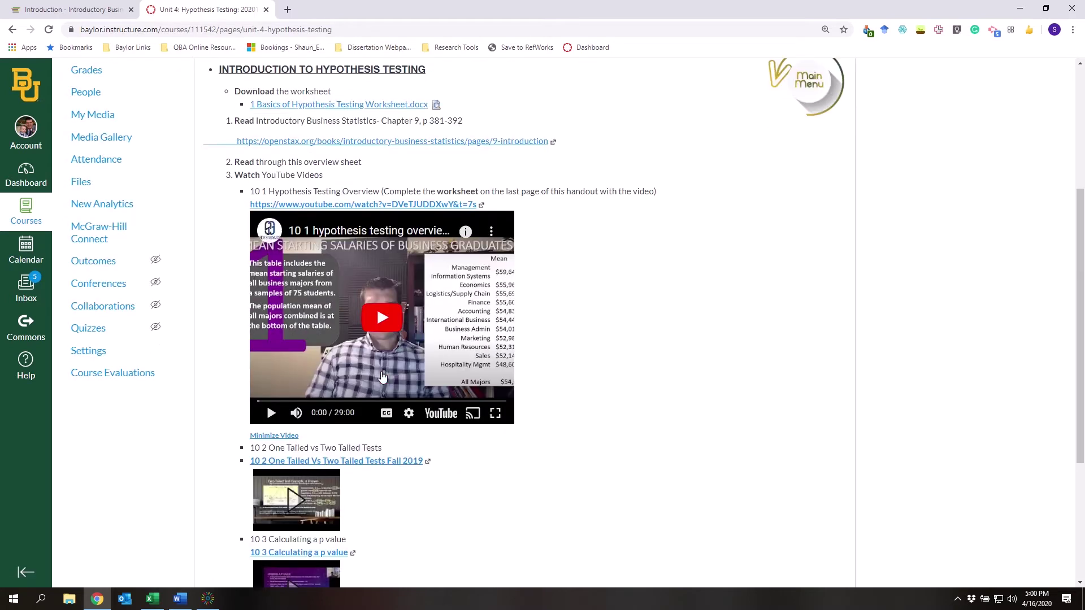
pyautogui.scroll(-4, 383, 375)
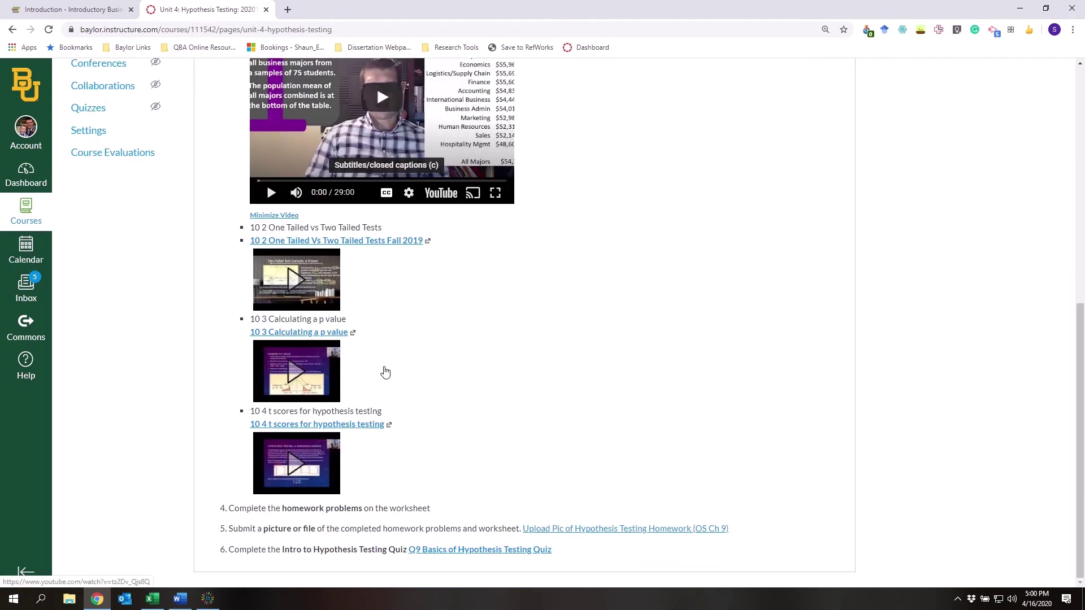
pyautogui.scroll(6, 384, 370)
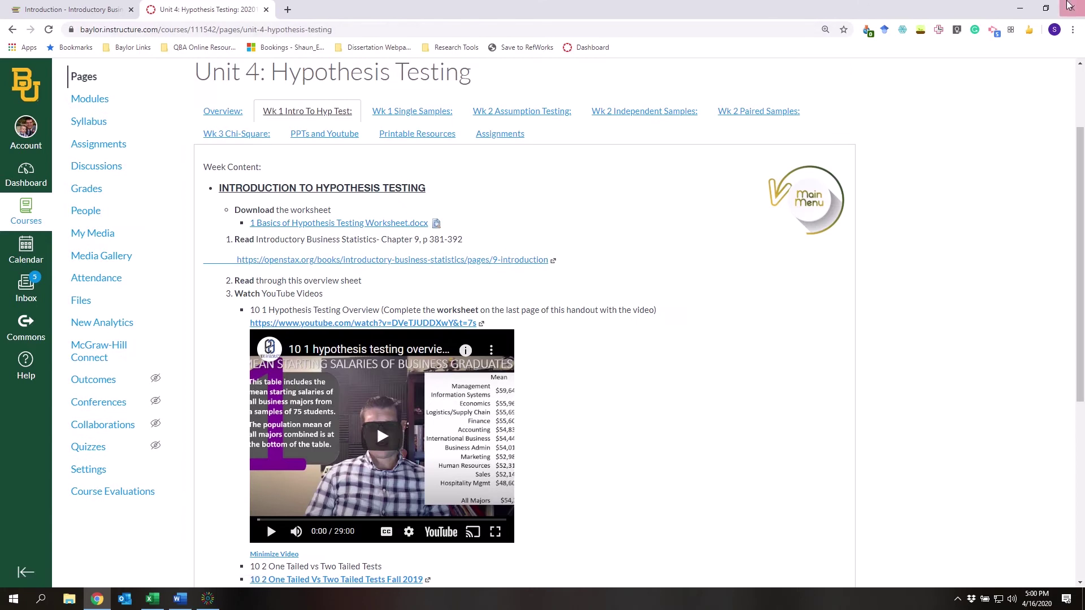
# - Switch back to the worksheet in Word and examine the definitions in its vocabulary section
pyautogui.click(1020, 8)
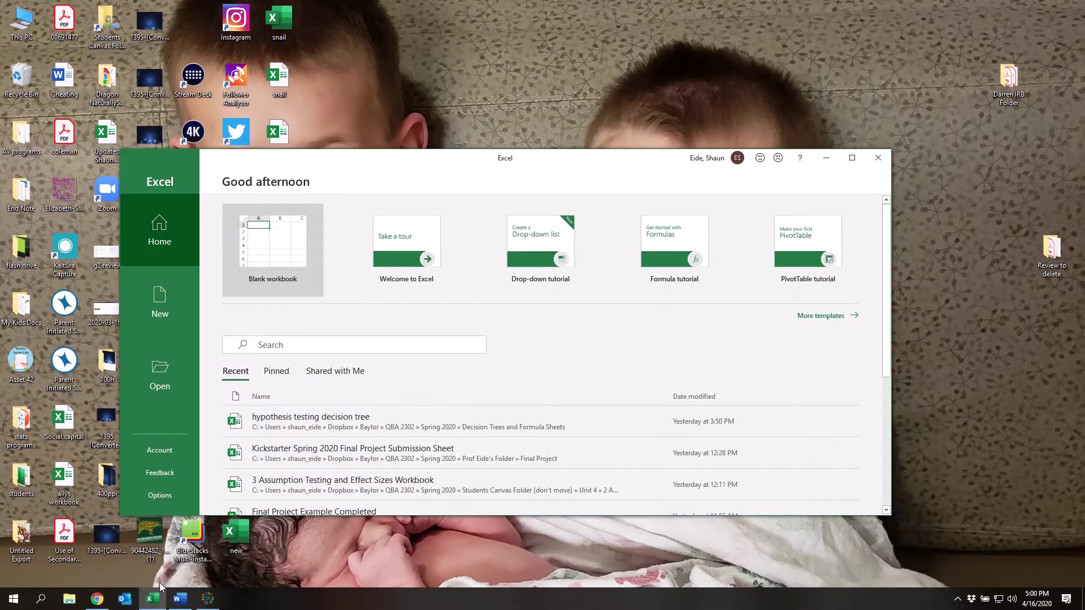
pyautogui.click(179, 599)
pyautogui.click(251, 373)
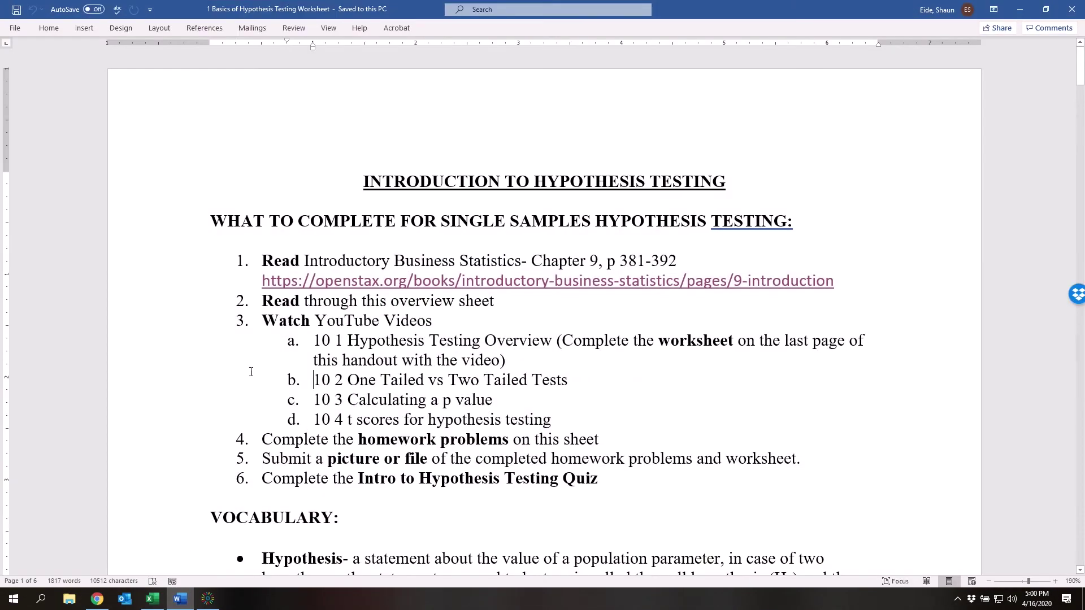
pyautogui.scroll(-5, 250, 371)
pyautogui.scroll(-1, 246, 397)
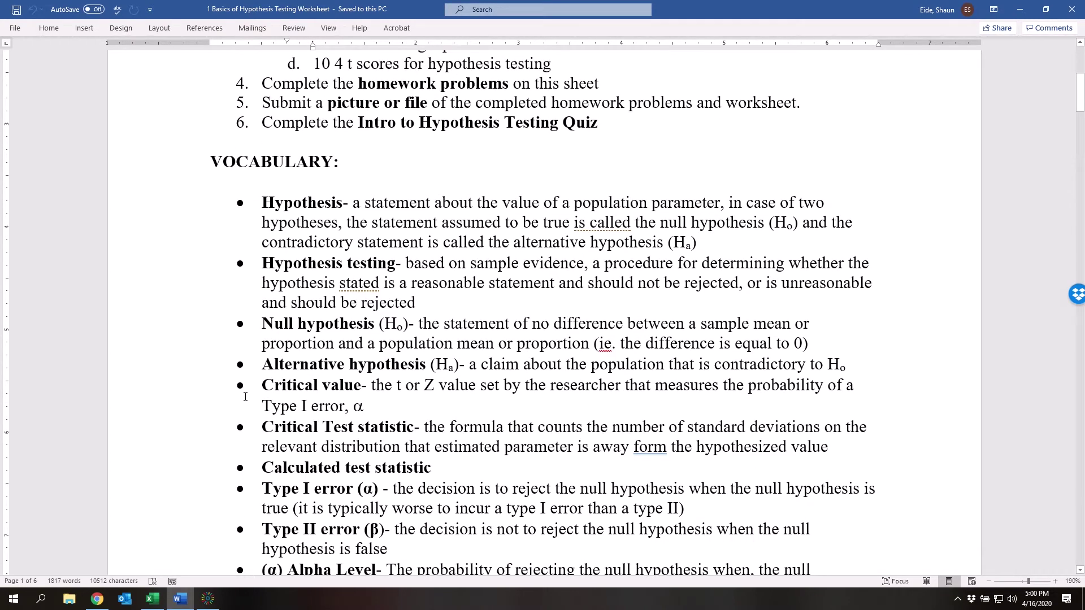
pyautogui.scroll(-2, 245, 396)
pyautogui.scroll(-2, 245, 397)
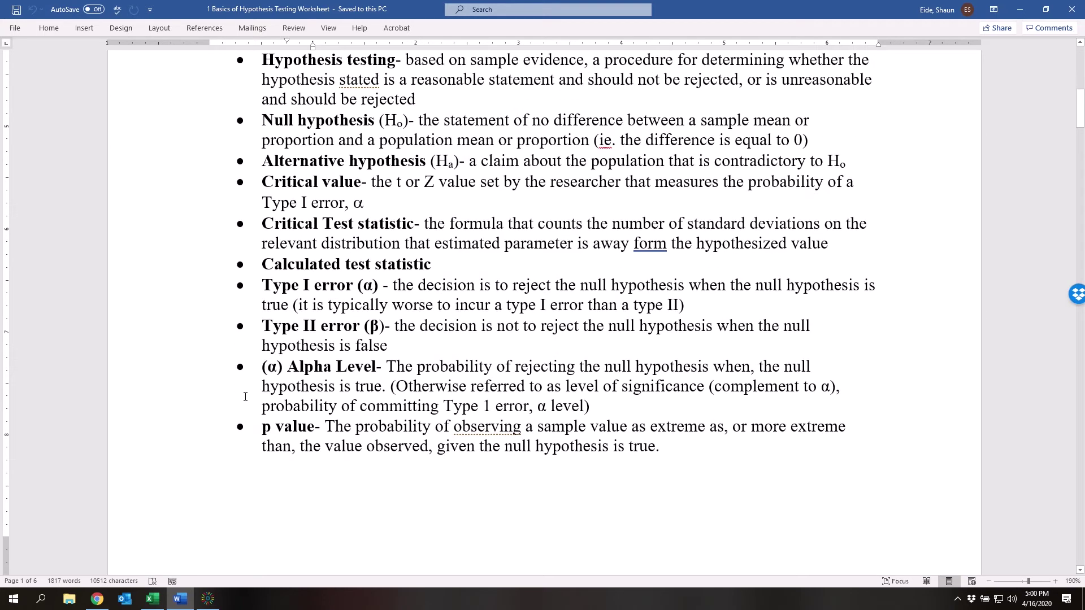
pyautogui.scroll(-3, 245, 397)
pyautogui.scroll(7, 245, 396)
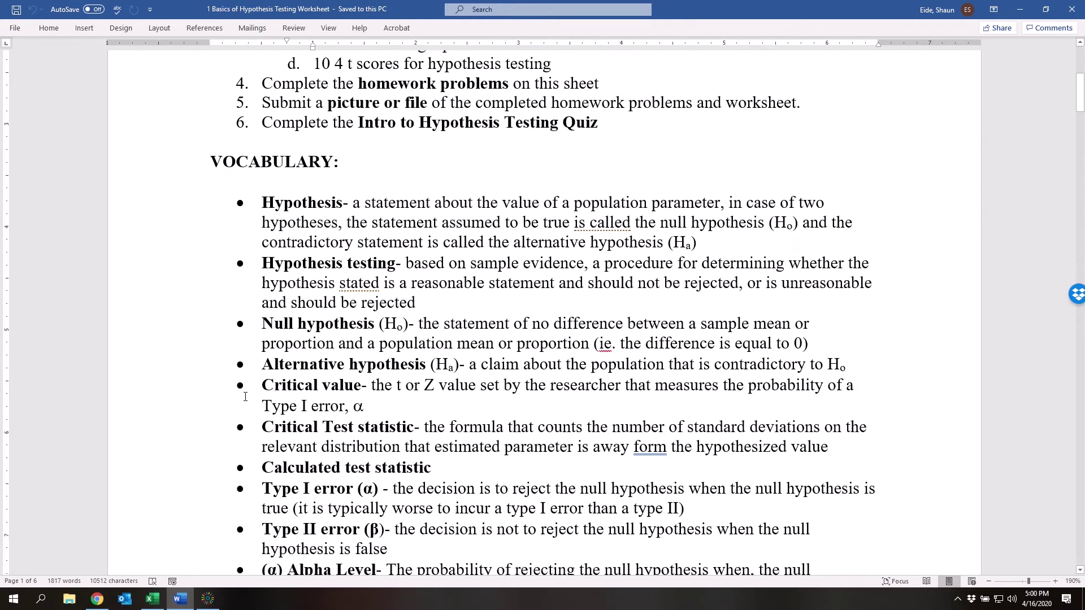
pyautogui.scroll(-1, 245, 397)
pyautogui.scroll(-2, 245, 396)
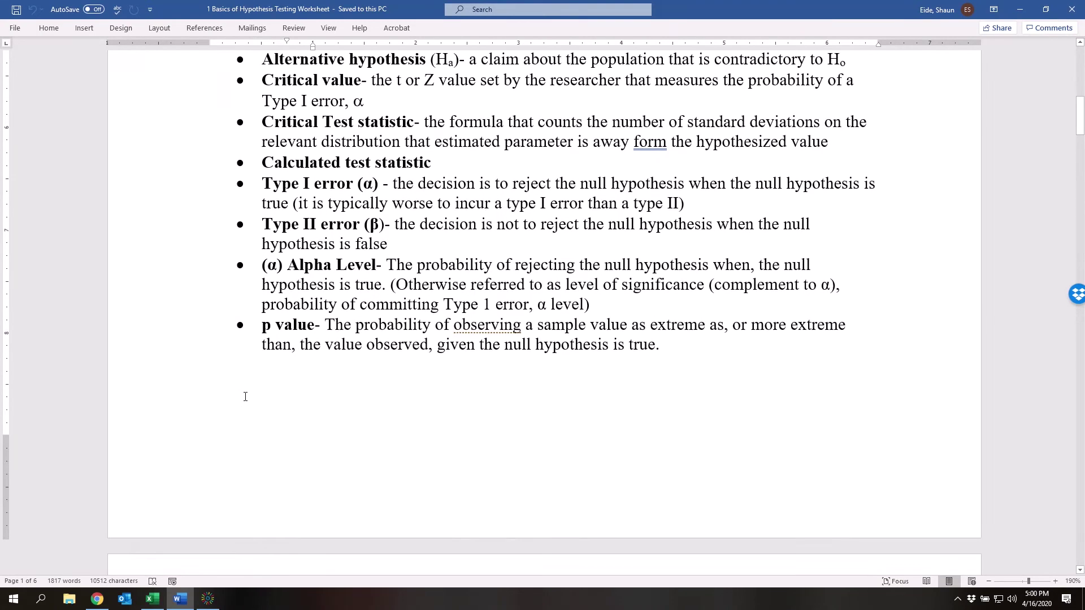
# - Go to the worksheet's types of tests section and highlight the hypothesis test descriptions from Single Sample onward
pyautogui.scroll(-7, 246, 396)
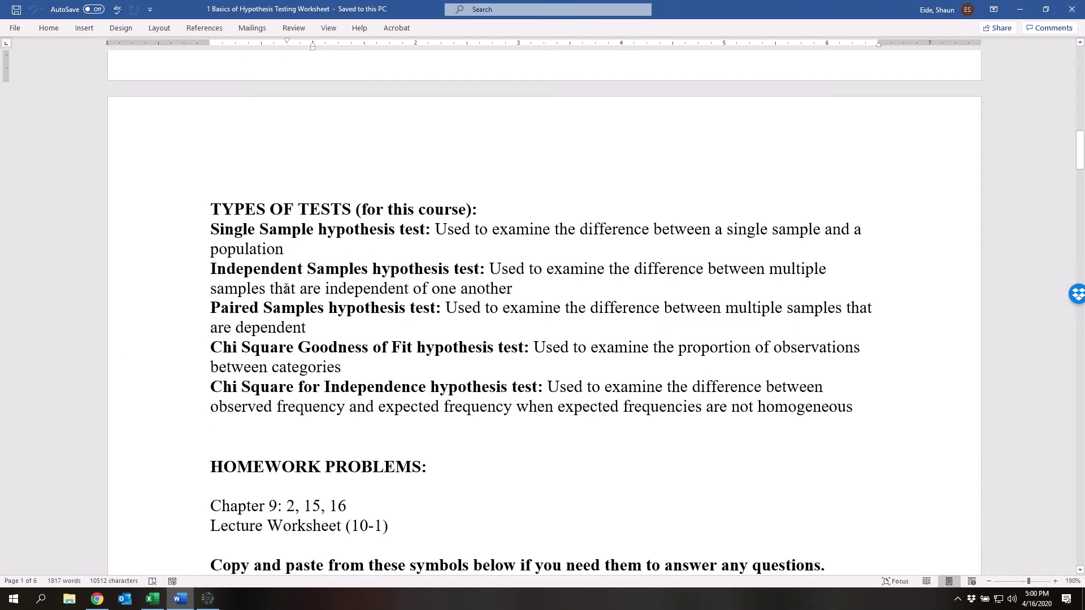
pyautogui.scroll(4, 285, 292)
pyautogui.scroll(-3, 254, 285)
pyautogui.scroll(1, 230, 280)
pyautogui.moveTo(230, 281); pyautogui.dragTo(287, 433)
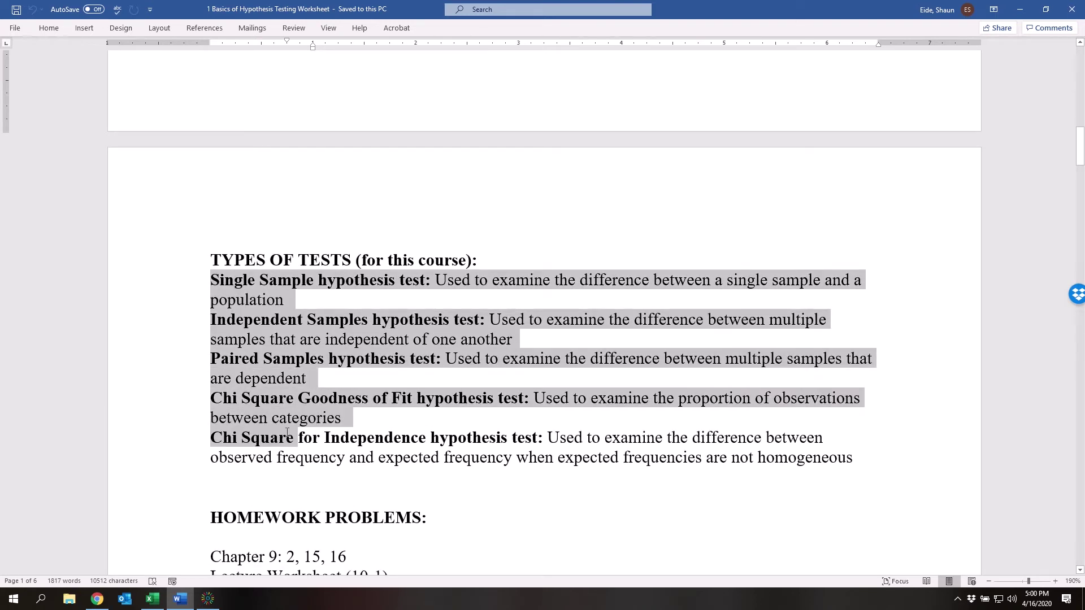
# - Review the remaining hypothesis test descriptions and continue to the homework problems section
pyautogui.moveTo(287, 433); pyautogui.dragTo(287, 433)
pyautogui.click(395, 440)
pyautogui.scroll(-2, 395, 440)
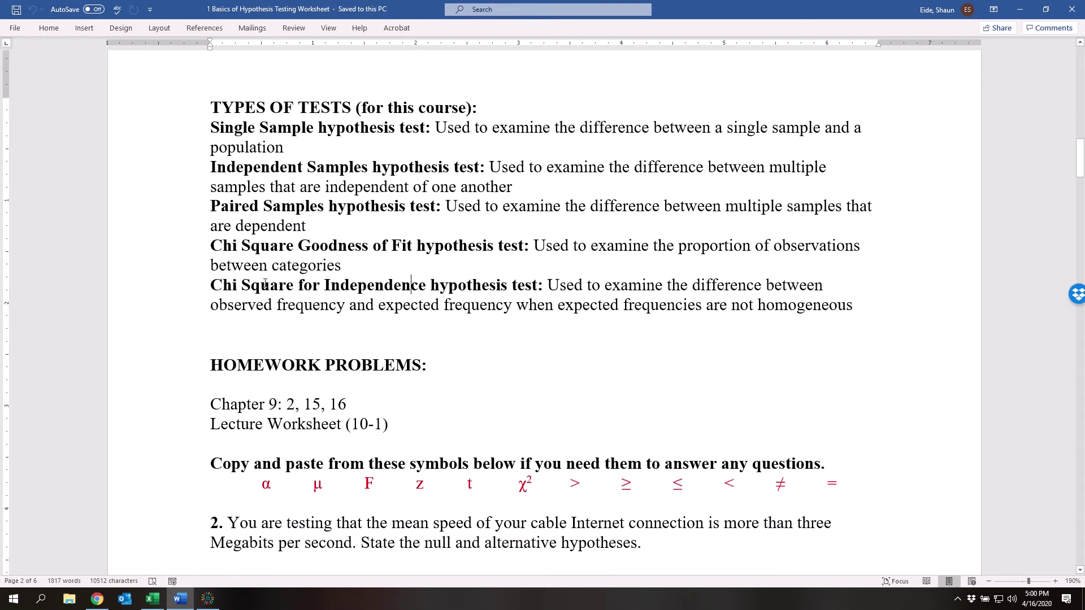
pyautogui.scroll(1, 285, 197)
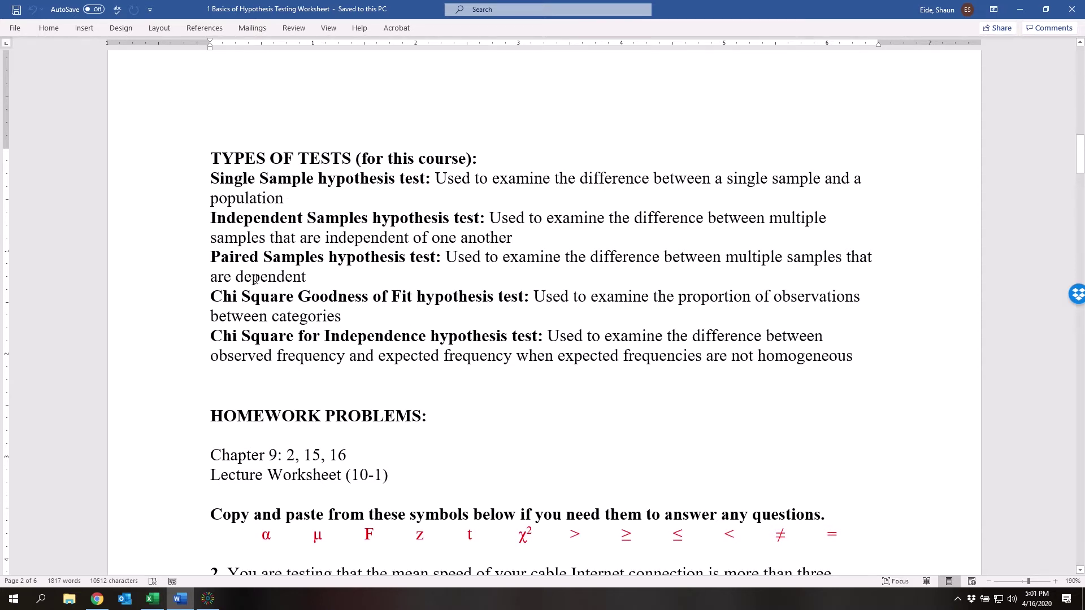
pyautogui.scroll(-3, 255, 278)
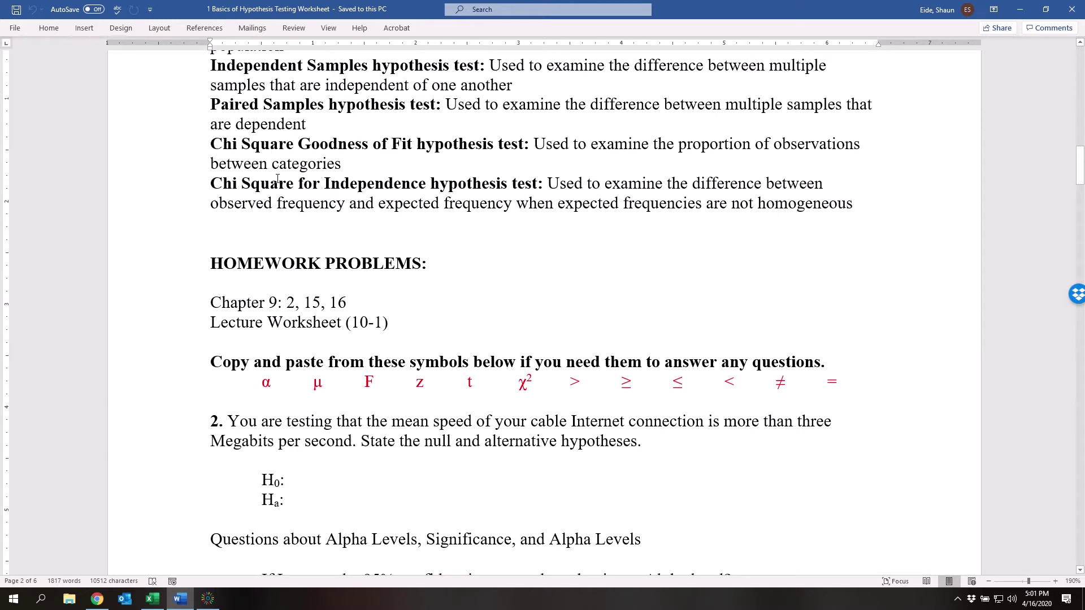
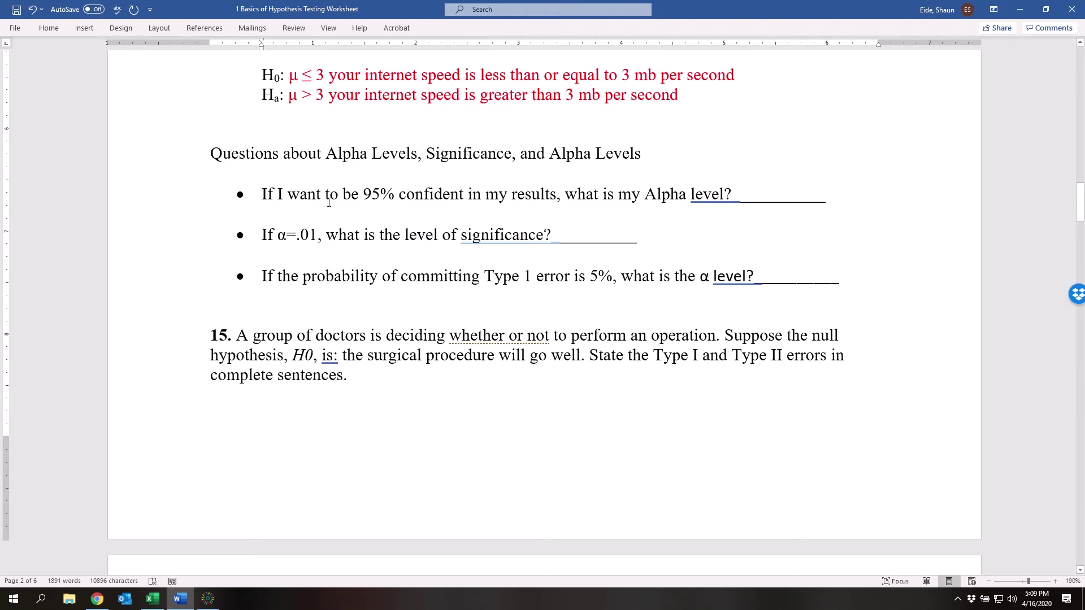
# - Delete the first "Alpha Levels," from the heading above the bulleted questions
pyautogui.moveTo(370, 152); pyautogui.dragTo(284, 157)
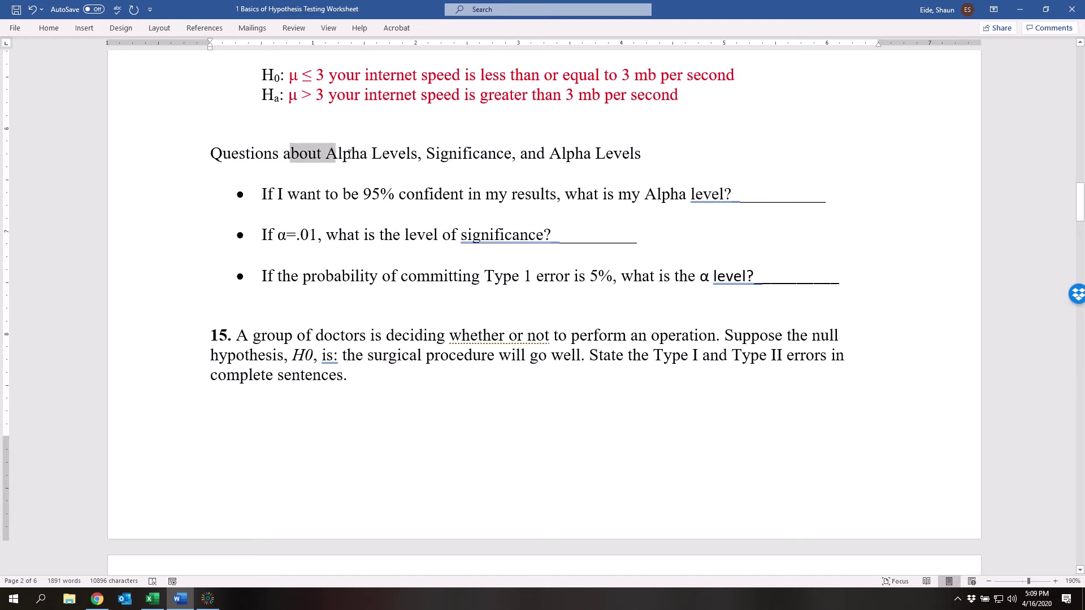
pyautogui.click(659, 155)
pyautogui.click(422, 154)
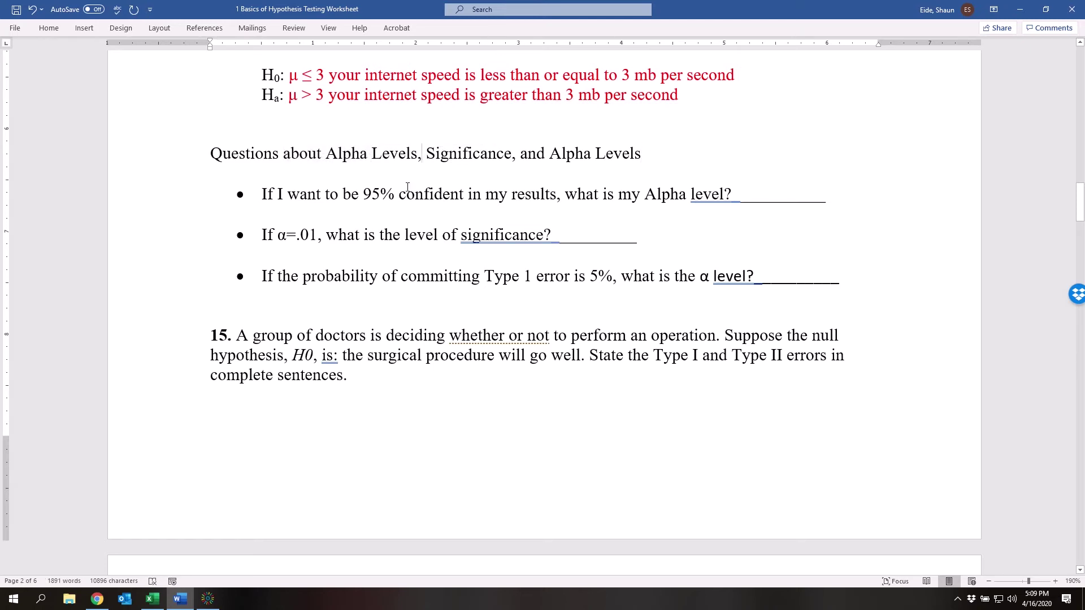
pyautogui.press('BackSpace')
pyautogui.press('BackSpace')
pyautogui.press('BackSpace')
pyautogui.press('BackSpace')
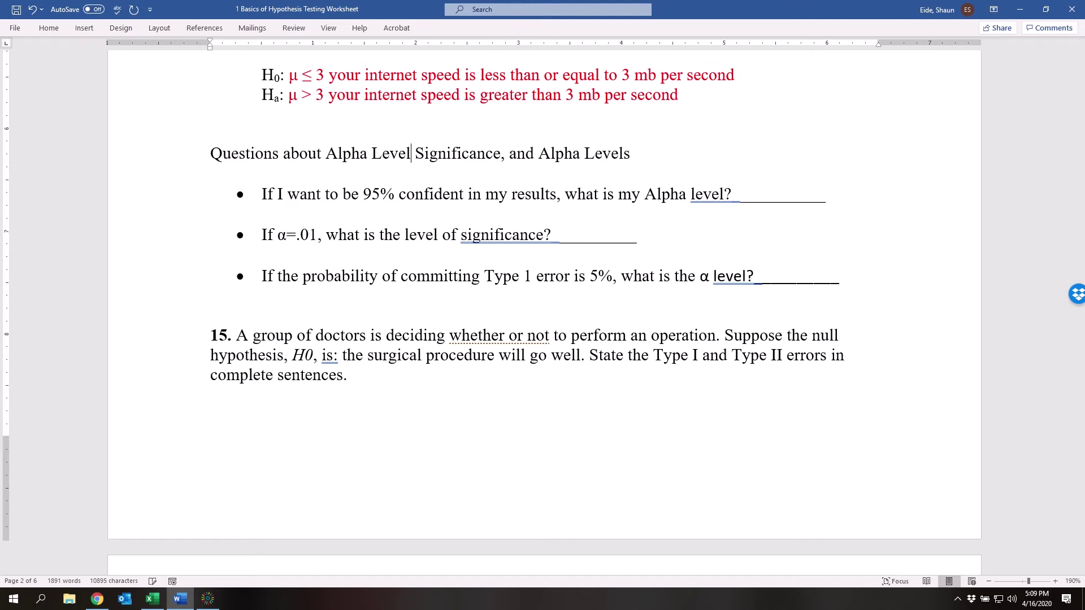
pyautogui.press('BackSpace')
pyautogui.press('BackSpace')
pyautogui.press('BackSpace')
pyautogui.press('BackSpace')
pyautogui.press('BackSpace')
pyautogui.press('BackSpace')
pyautogui.press('BackSpace')
pyautogui.press('BackSpace')
pyautogui.press('BackSpace')
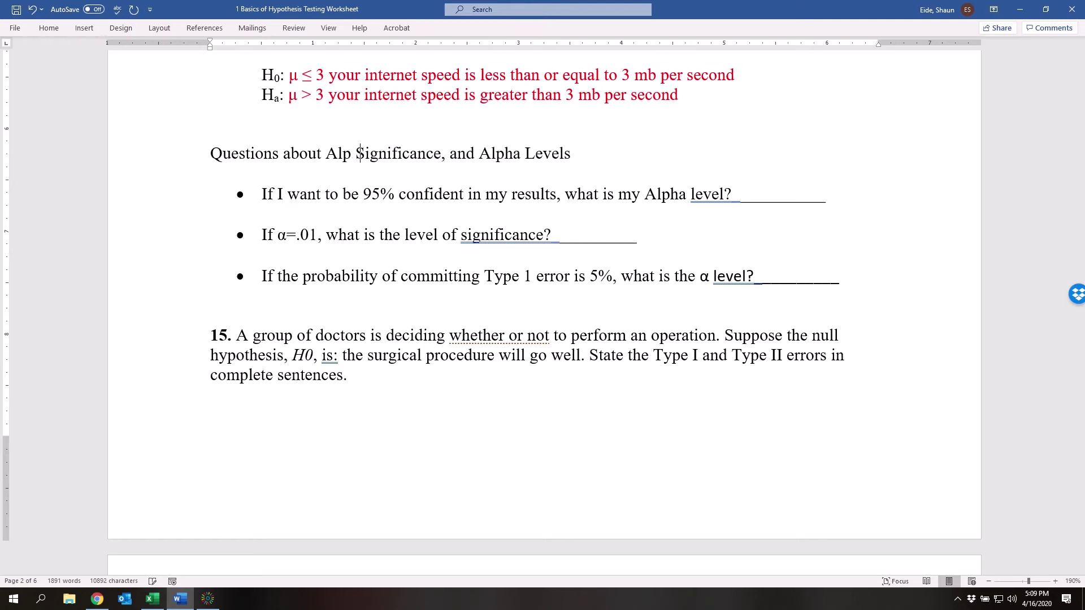
pyautogui.press('BackSpace')
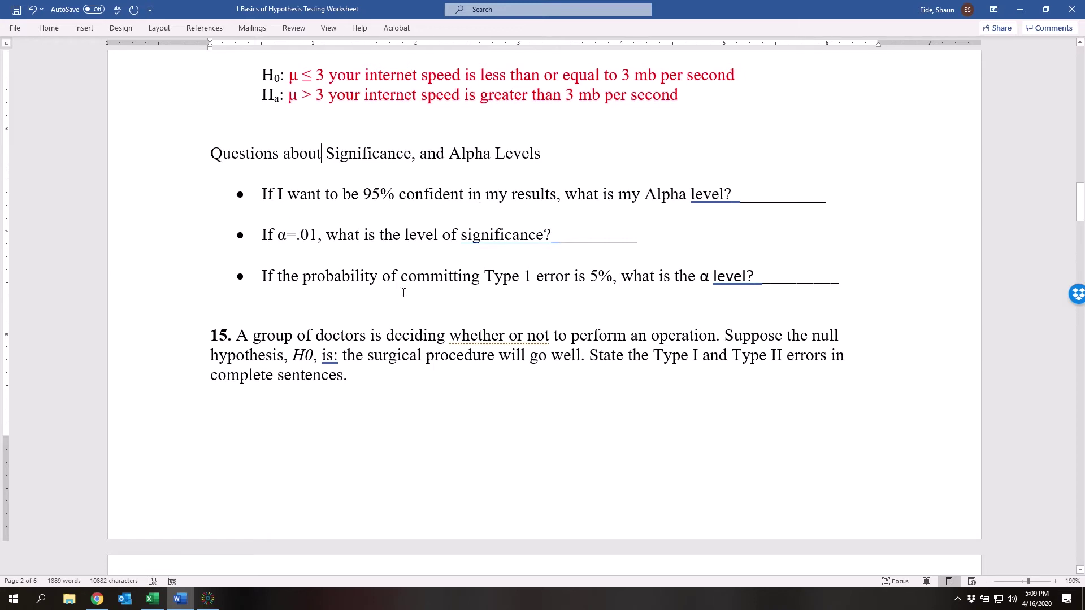
# - Insert "Type 1 Error," before "Significance" in the questions heading and add a blank line below the heading
pyautogui.click(776, 186)
pyautogui.click(327, 153)
pyautogui.write('Type 1 E')
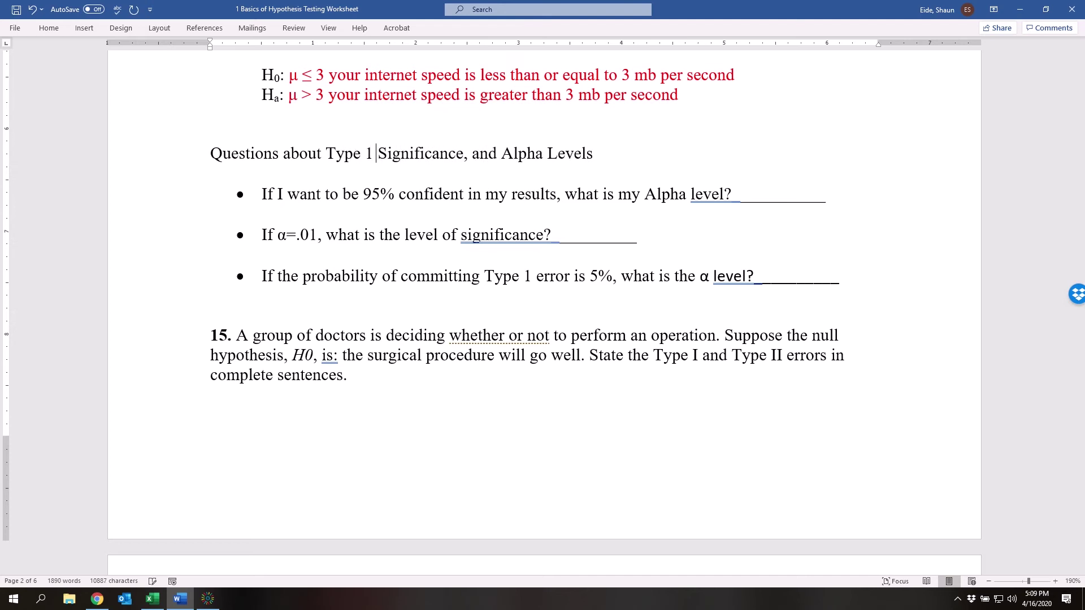
pyautogui.write('rror,')
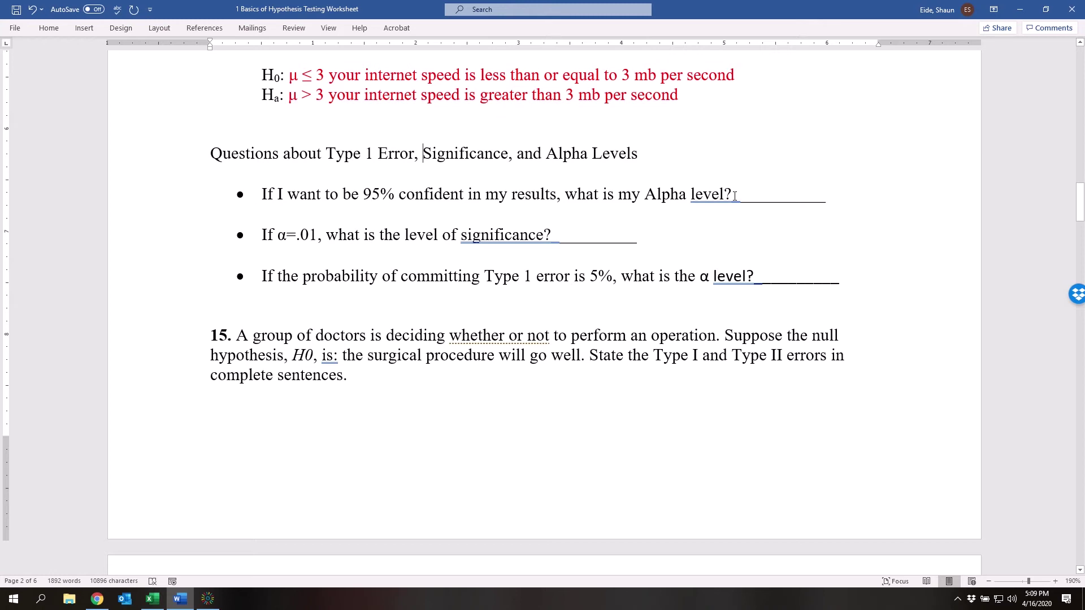
pyautogui.click(697, 155)
pyautogui.press('Return')
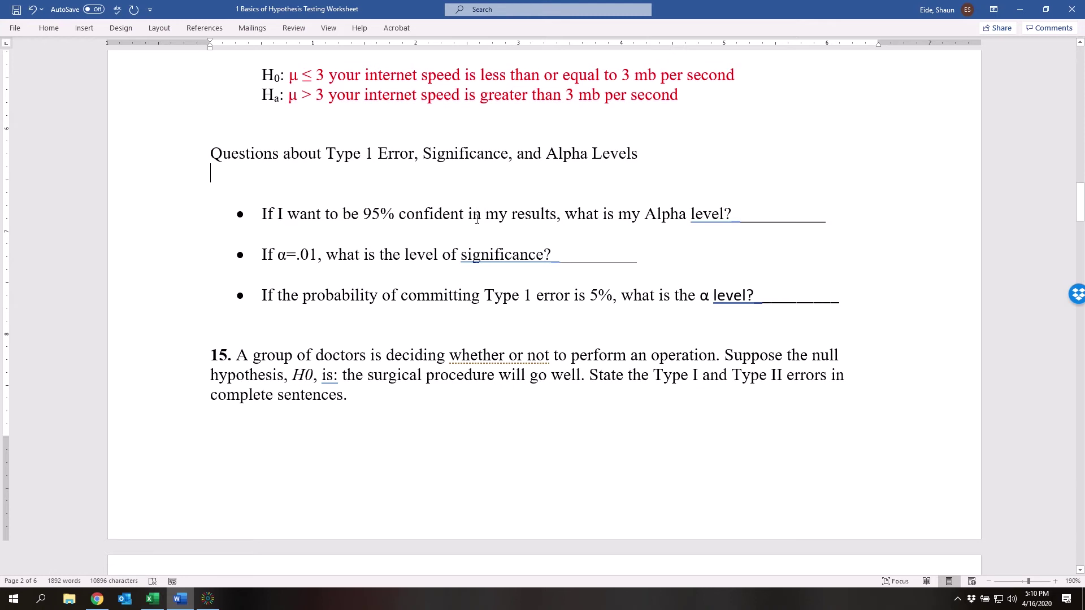
# - Highlight "95% confident in my results" in the first bullet, enter .05 in its alpha level blank, and underline the answer
pyautogui.click(753, 216)
pyautogui.keyDown('shift'); pyautogui.click(638, 153); pyautogui.keyUp('shift')
pyautogui.click(753, 213)
pyautogui.moveTo(363, 215); pyautogui.dragTo(556, 216)
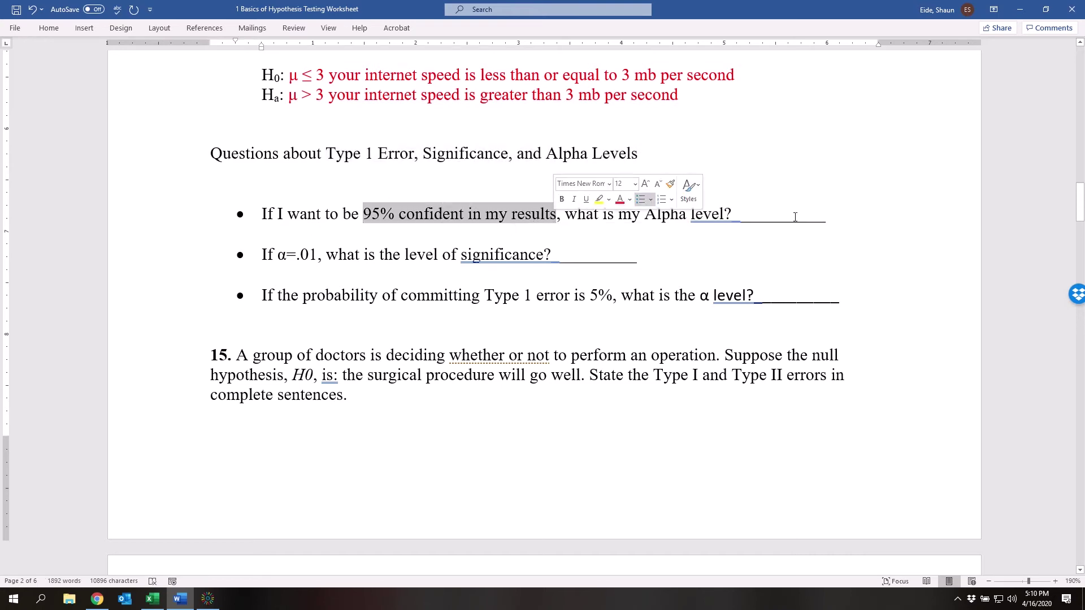
pyautogui.click(752, 215)
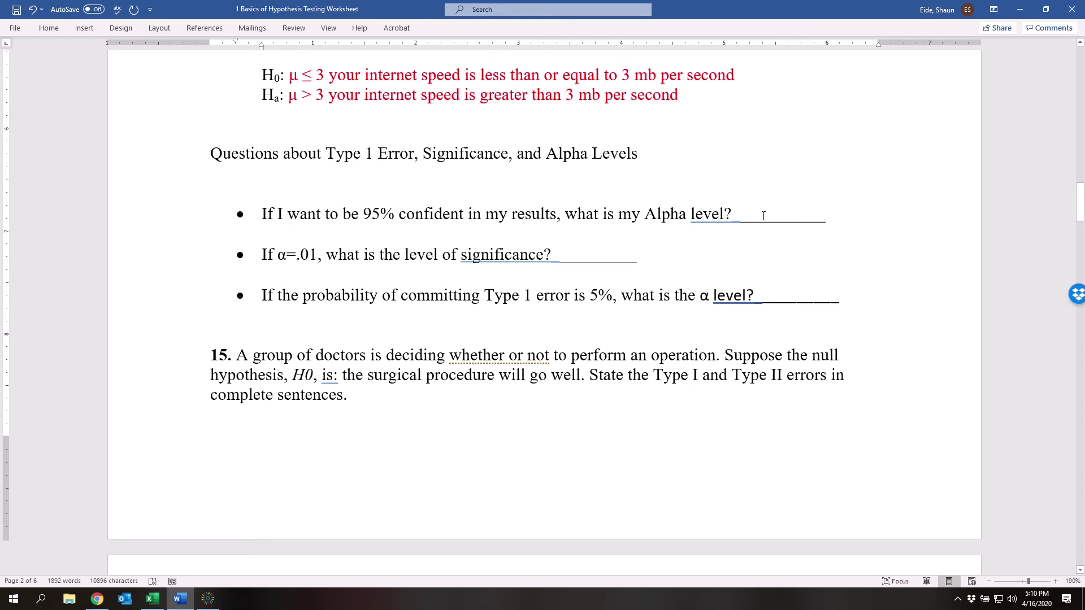
pyautogui.write('.05')
pyautogui.moveTo(771, 215)
pyautogui.mouseDown()
pyautogui.moveTo(754, 219)
pyautogui.moveTo(850, 219)
pyautogui.moveTo(734, 219)
pyautogui.moveTo(772, 219)
pyautogui.mouseUp()
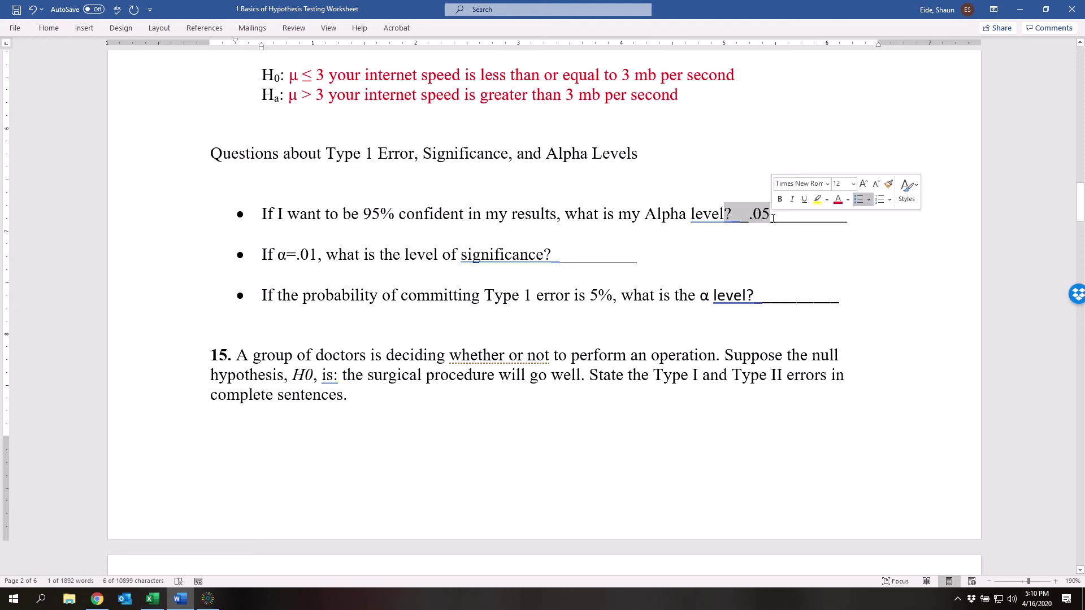
pyautogui.click(772, 218)
pyautogui.press('Left')
pyautogui.hotkey('shift', 'Left')
pyautogui.hotkey('shift', 'Right')
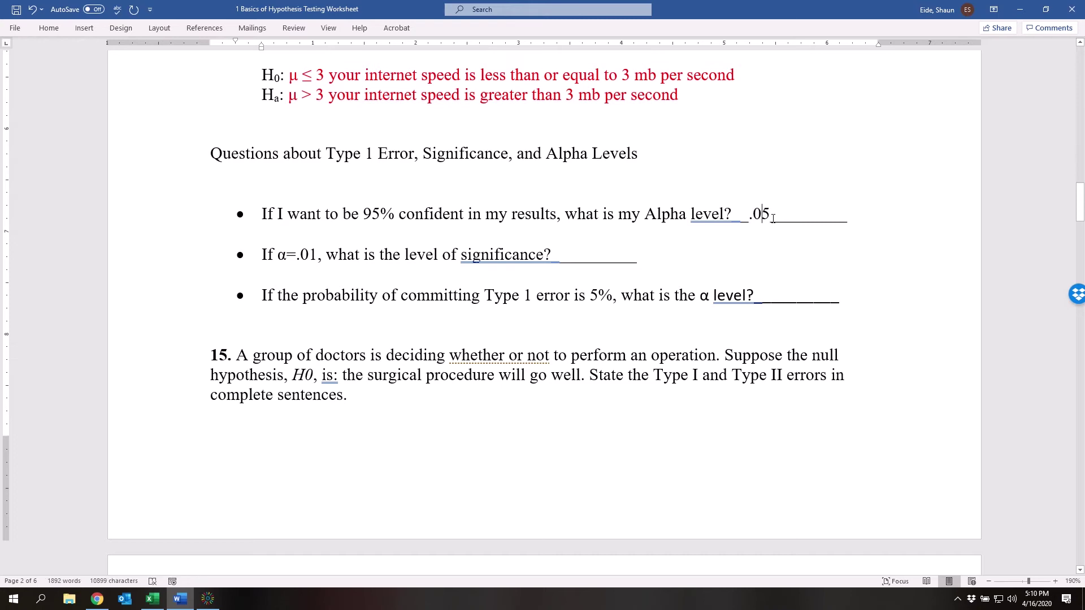
pyautogui.hotkey('shift', 'Left')
pyautogui.hotkey('shift', 'Left')
pyautogui.hotkey('shift', 'Left')
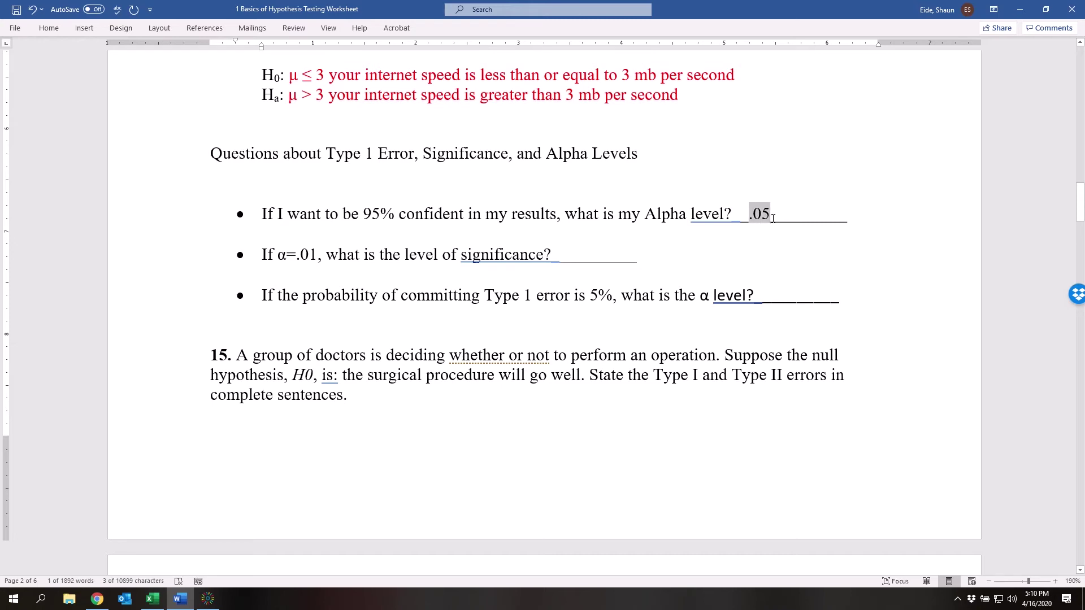
# - Highlight the α in the second bulleted question, enter .01 in its level of significance blank, and underline the answer
pyautogui.click(226, 274)
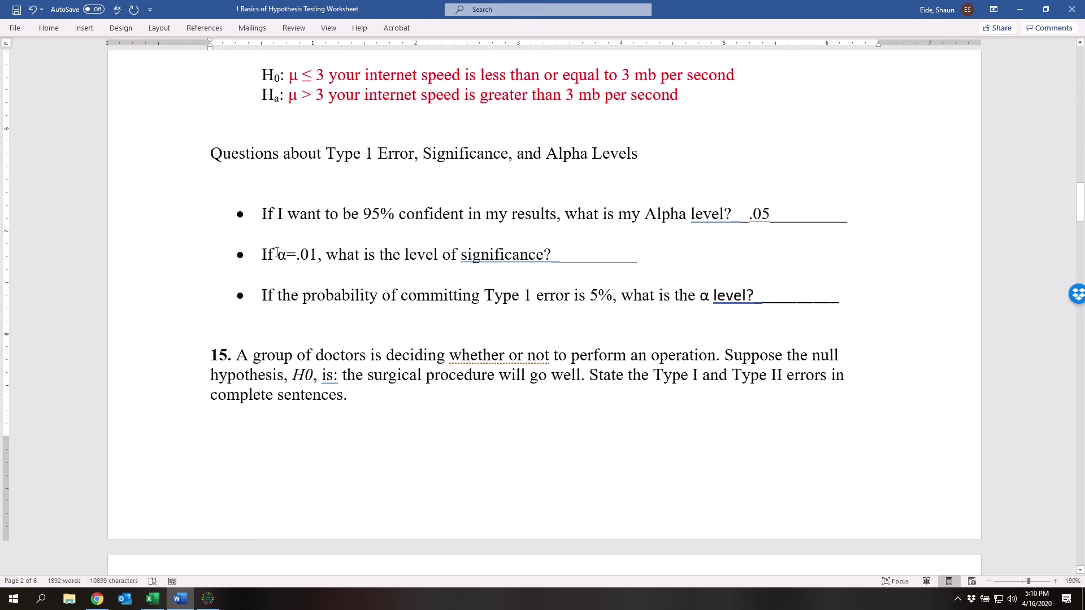
pyautogui.moveTo(276, 254); pyautogui.dragTo(285, 257)
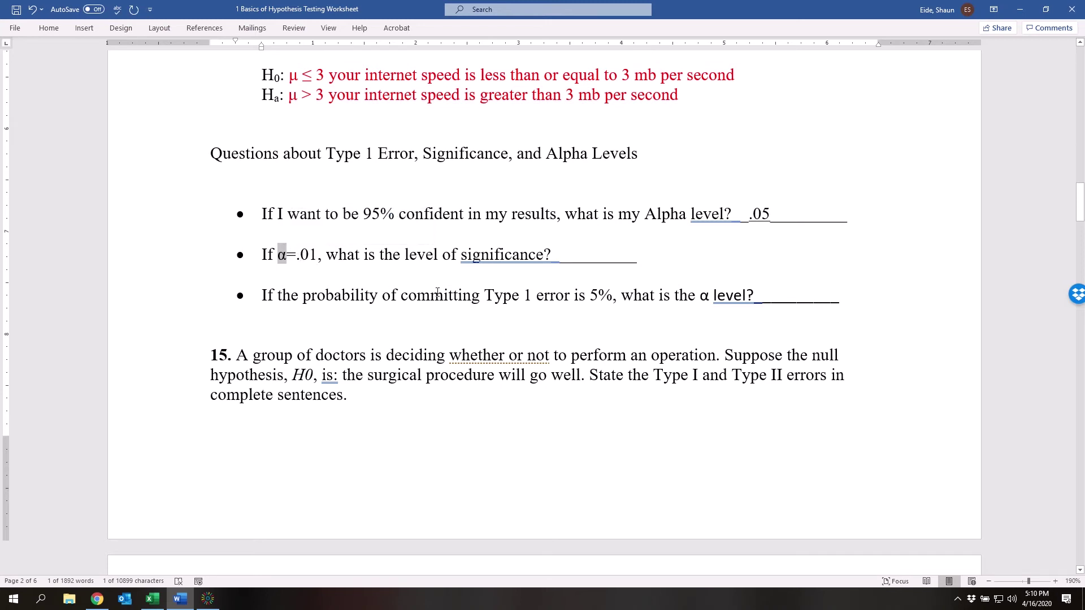
pyautogui.click(584, 252)
pyautogui.write('.0')
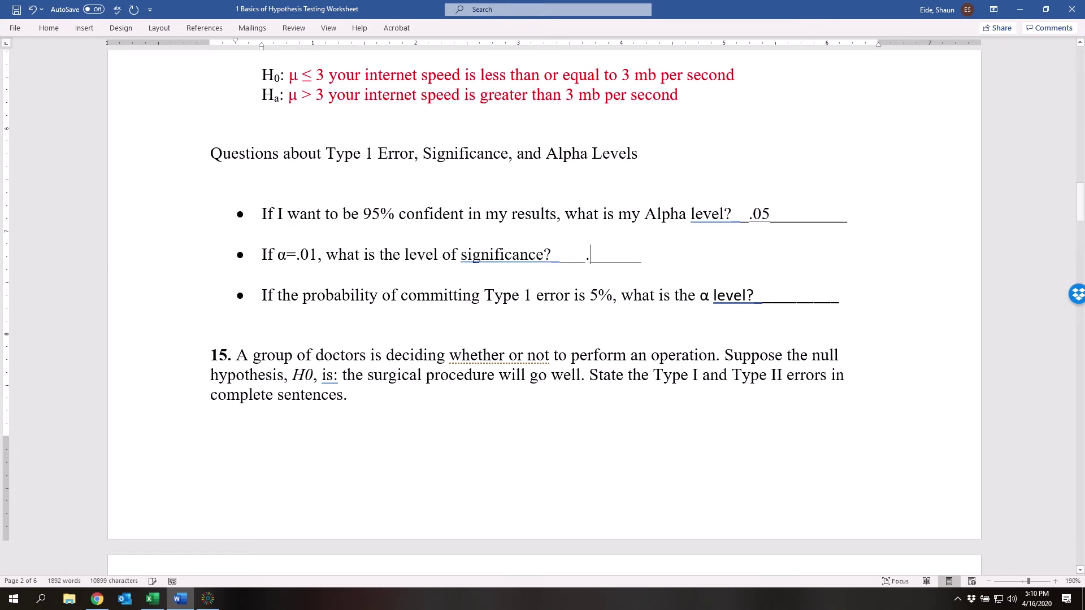
pyautogui.write('1')
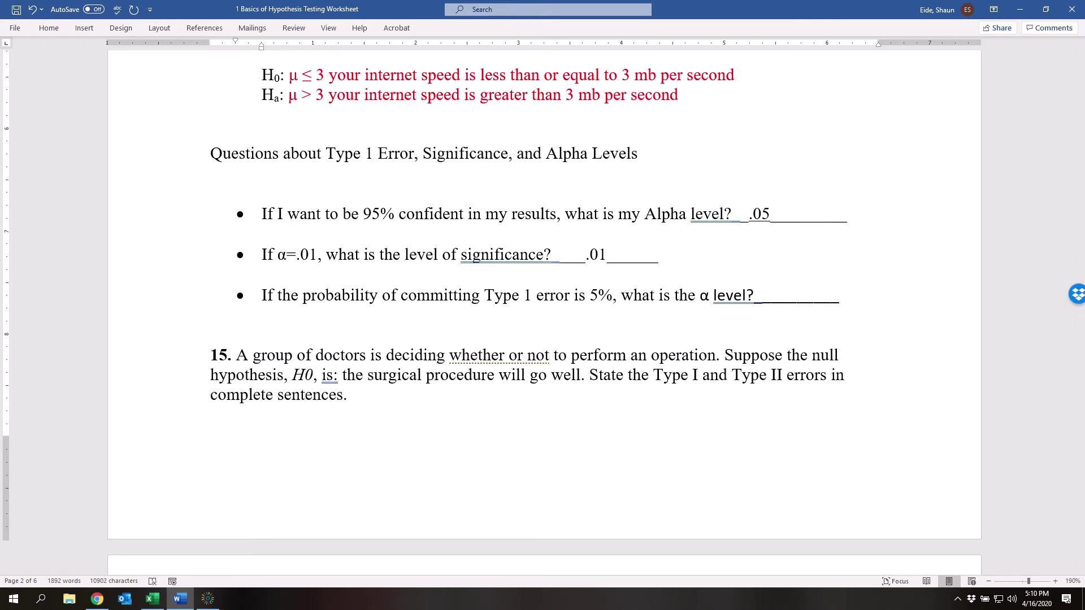
pyautogui.hotkey('shift', 'Left')
pyautogui.hotkey('shift', 'Left')
pyautogui.hotkey('shift', 'Left')
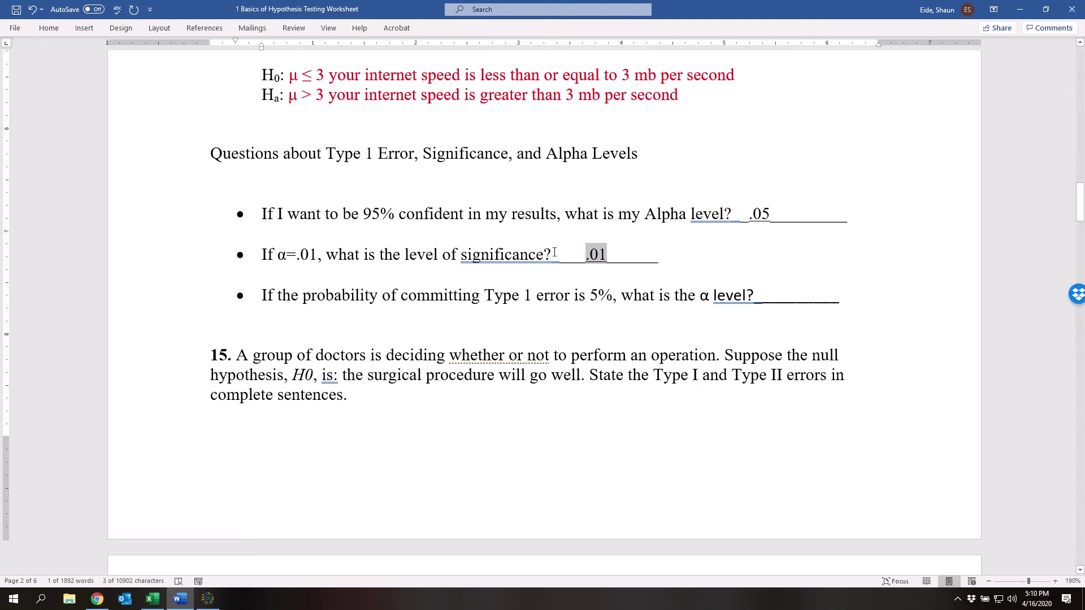
# - Set the font of the bulleted questions to Times New Roman so the third bullet matches the others
pyautogui.moveTo(406, 214); pyautogui.dragTo(746, 294)
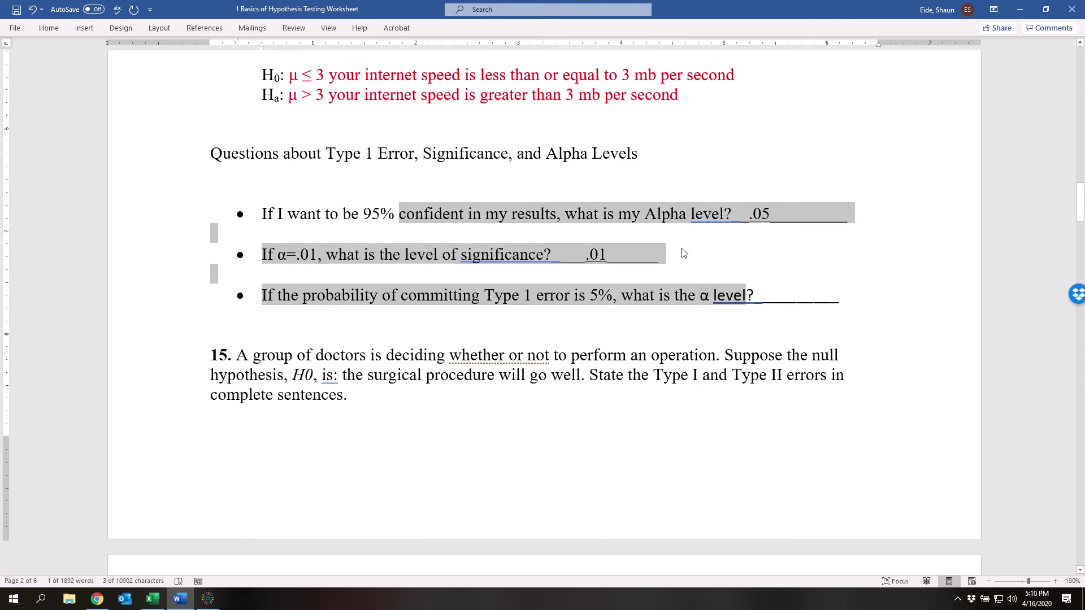
pyautogui.click(485, 215)
pyautogui.moveTo(465, 215); pyautogui.dragTo(835, 315)
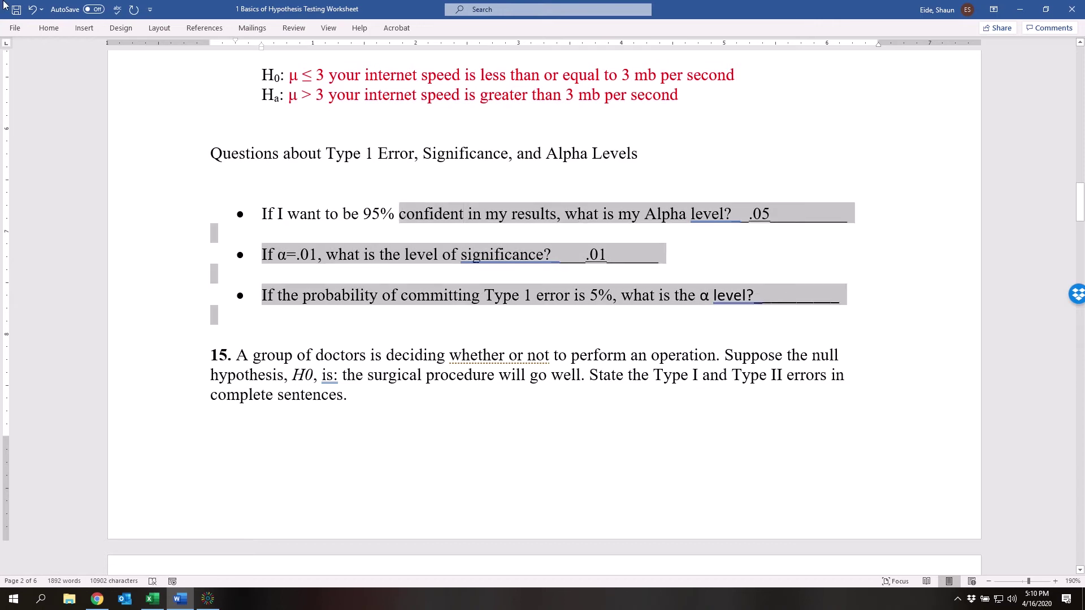
pyautogui.click(48, 28)
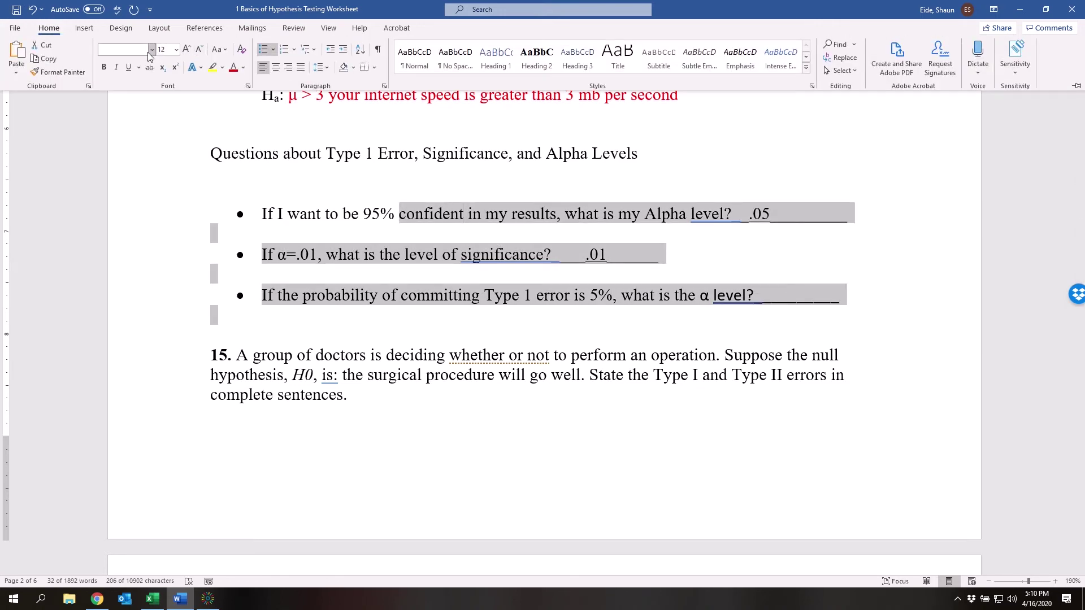
pyautogui.click(151, 51)
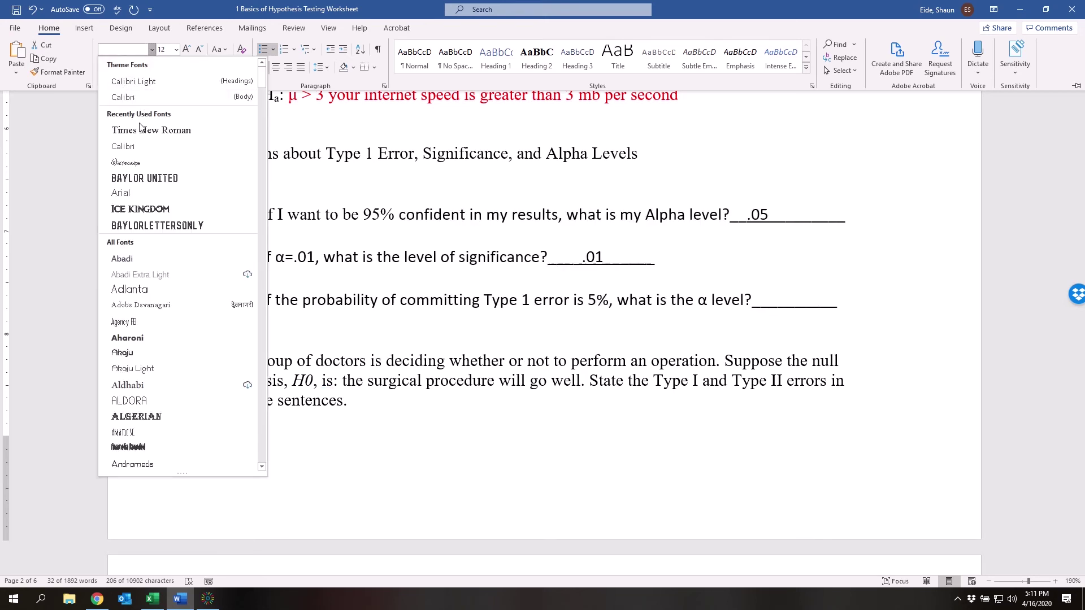
pyautogui.click(136, 87)
pyautogui.click(380, 315)
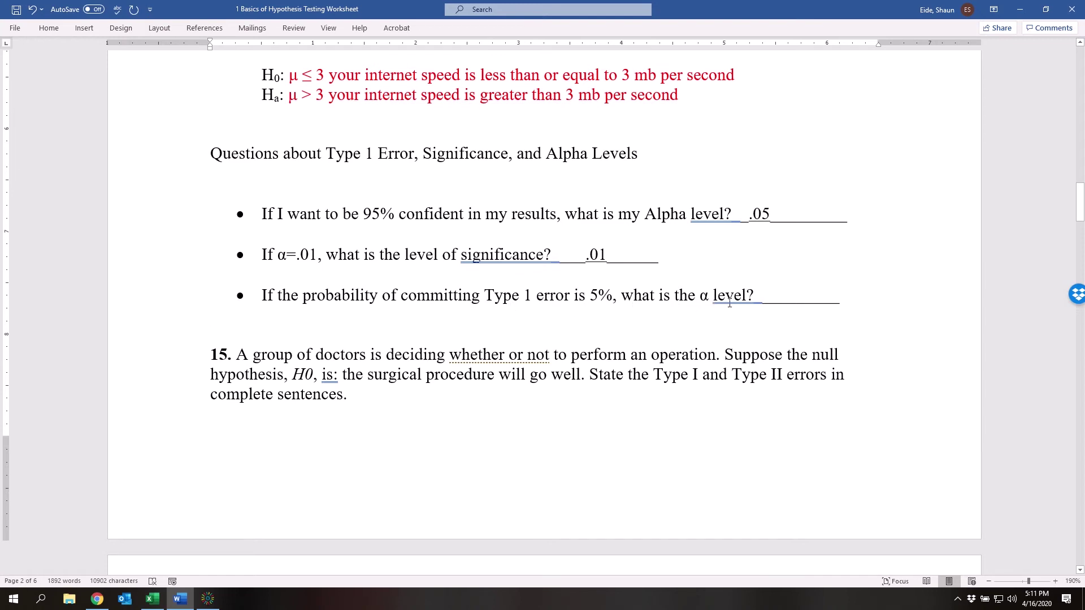
# - Enter .05 in the α level blank of the third bullet about Type 1 error probability and underline it
pyautogui.click(793, 295)
pyautogui.write('.05')
pyautogui.hotkey('shift', 'Left')
pyautogui.hotkey('shift', 'Left')
pyautogui.hotkey('shift', 'Left')
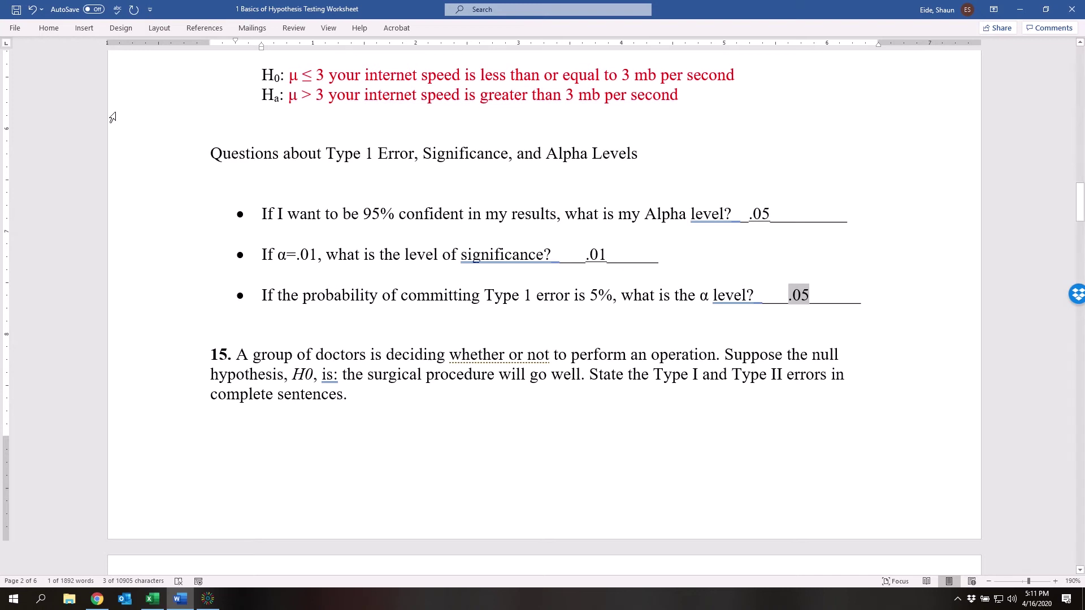
pyautogui.click(49, 28)
# - Look over questions 15 and 16 about the doctors' operation and the start of Step 1
pyautogui.scroll(1, 305, 375)
pyautogui.scroll(-8, 311, 377)
pyautogui.scroll(4, 315, 380)
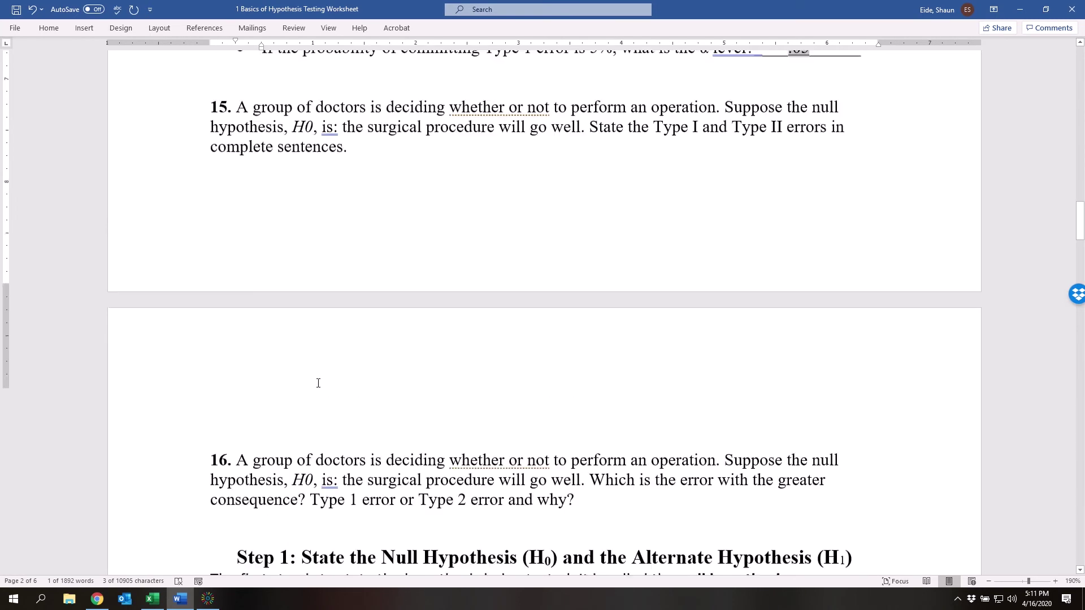
pyautogui.scroll(3, 319, 383)
pyautogui.scroll(-7, 318, 383)
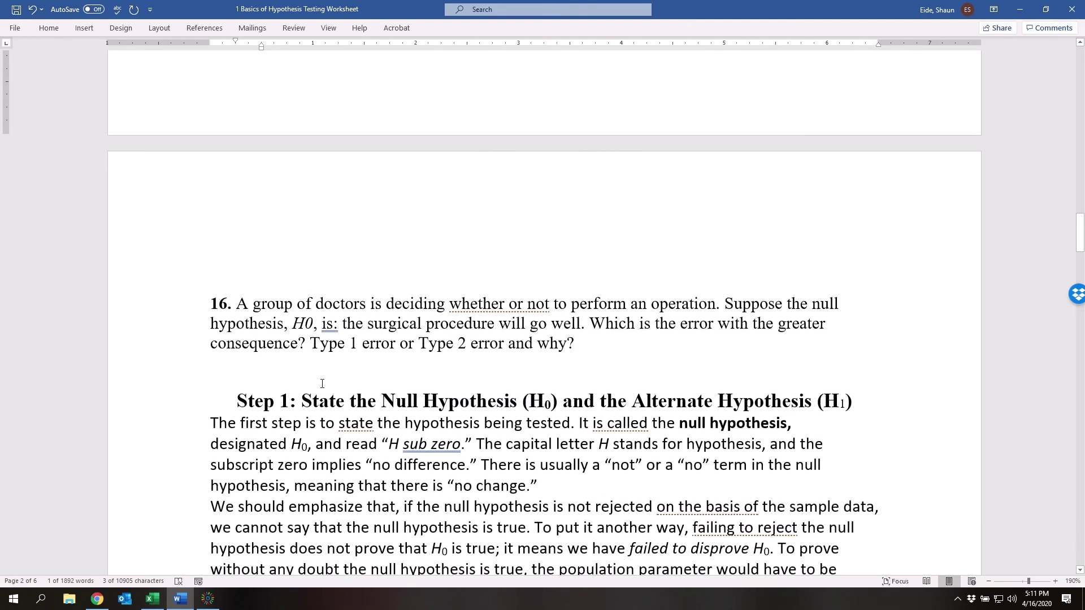
pyautogui.scroll(7, 314, 380)
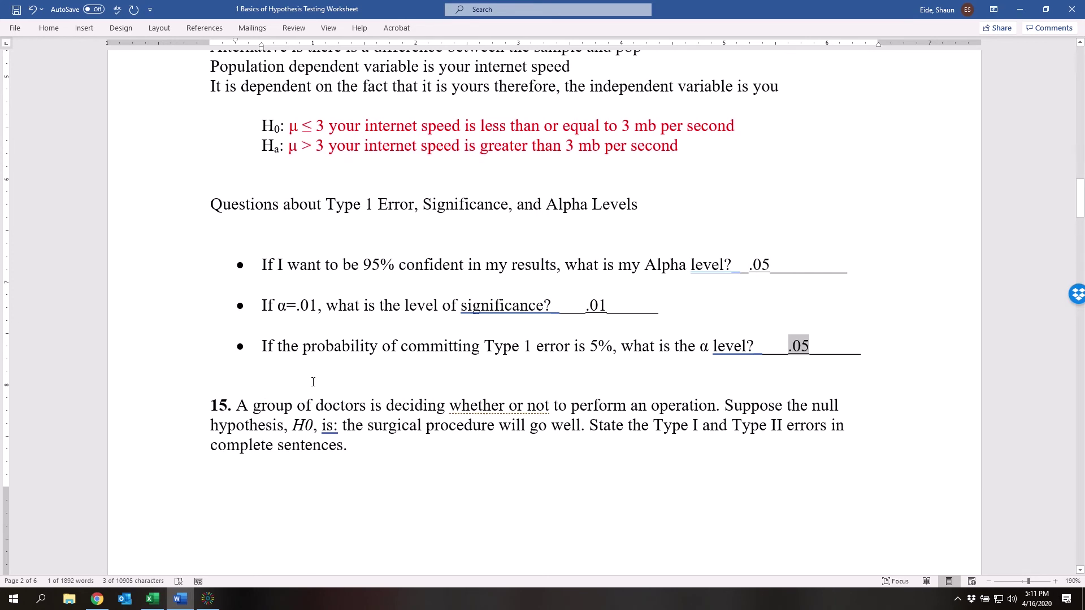
pyautogui.scroll(-1, 295, 403)
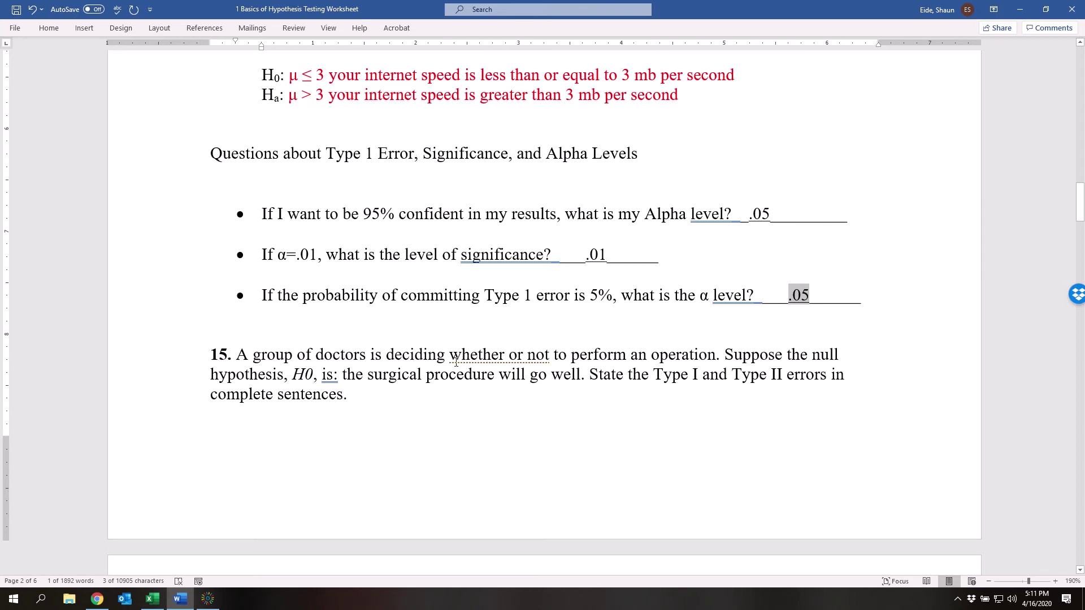
# - Format the 0 of H0 in question 15 as a subscript and place the cursor on the blank line below the question
pyautogui.moveTo(314, 377); pyautogui.dragTo(304, 377)
pyautogui.click(56, 32)
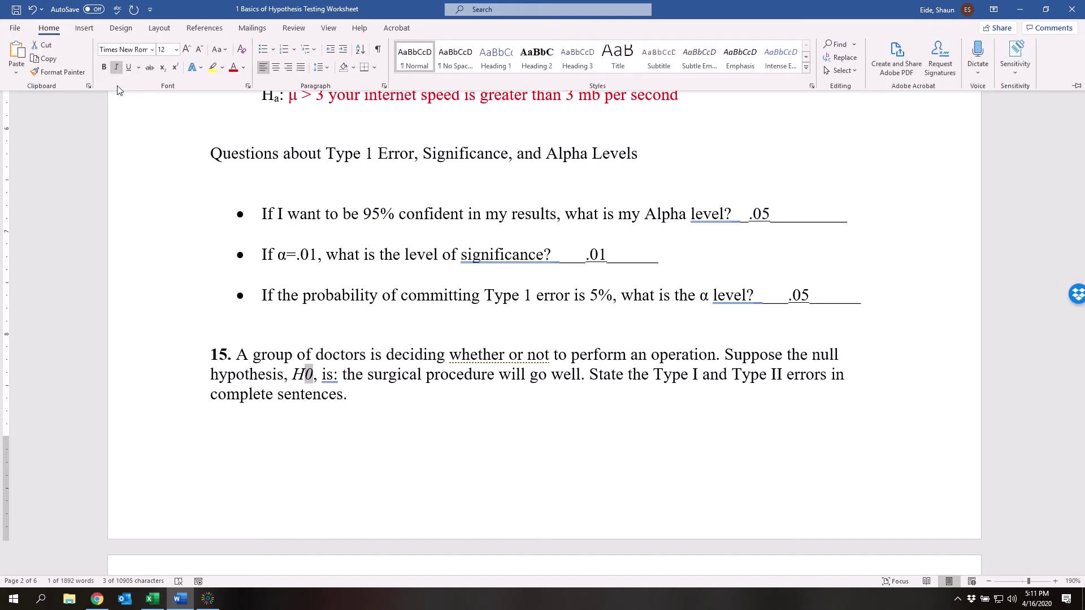
pyautogui.click(162, 67)
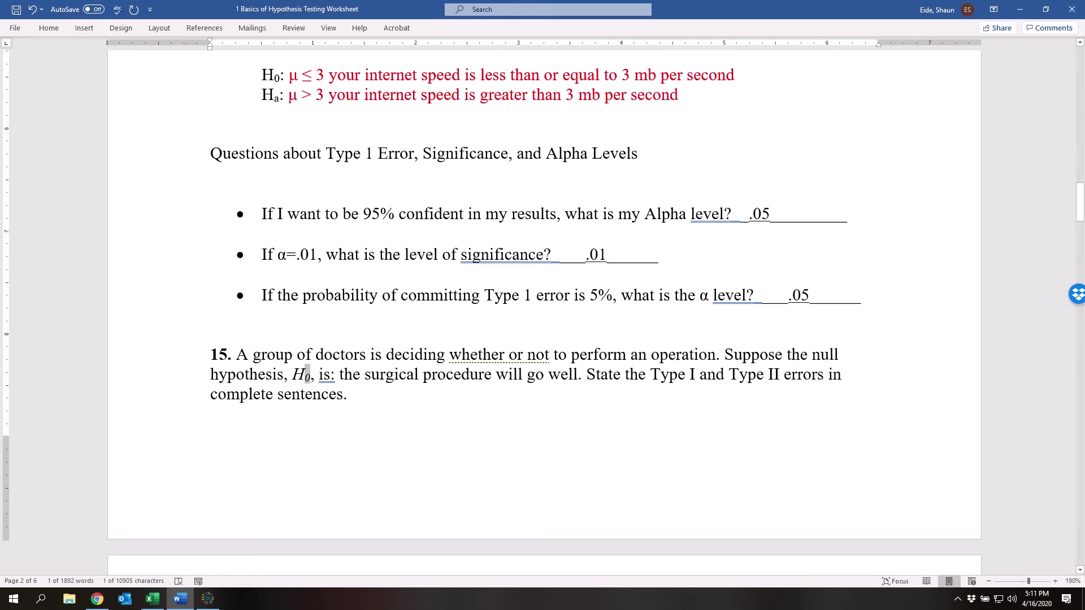
pyautogui.click(210, 414)
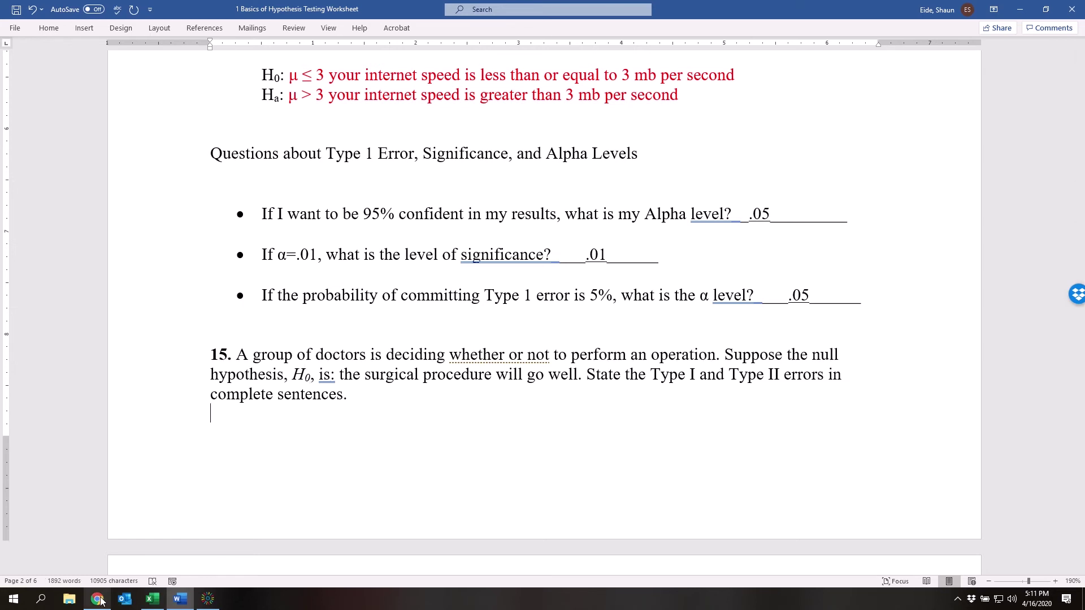
# - Switch to Chrome, open section 9.2 Outcomes and the Type I and Type II Errors in the OpenStax textbook, and select the Type I error definition
pyautogui.moveTo(100, 600)
pyautogui.click(66, 527)
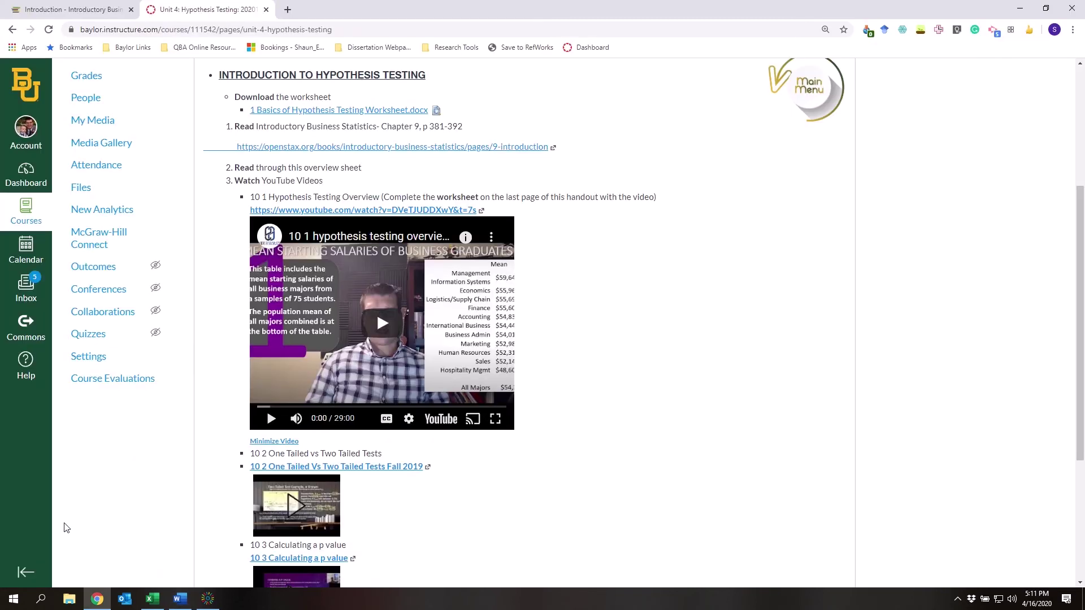
pyautogui.click(74, 9)
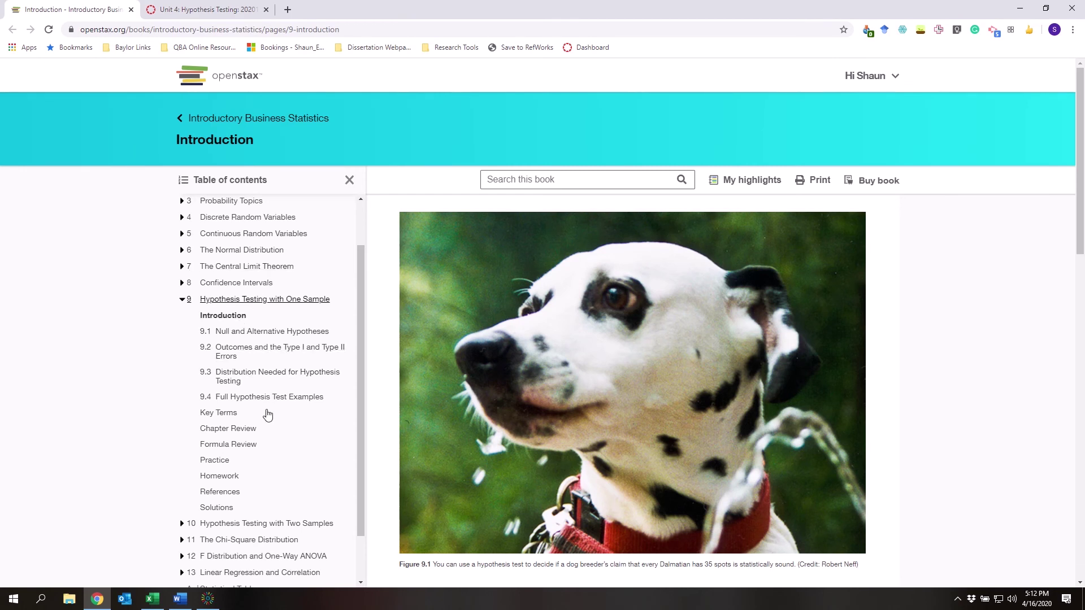
pyautogui.click(264, 356)
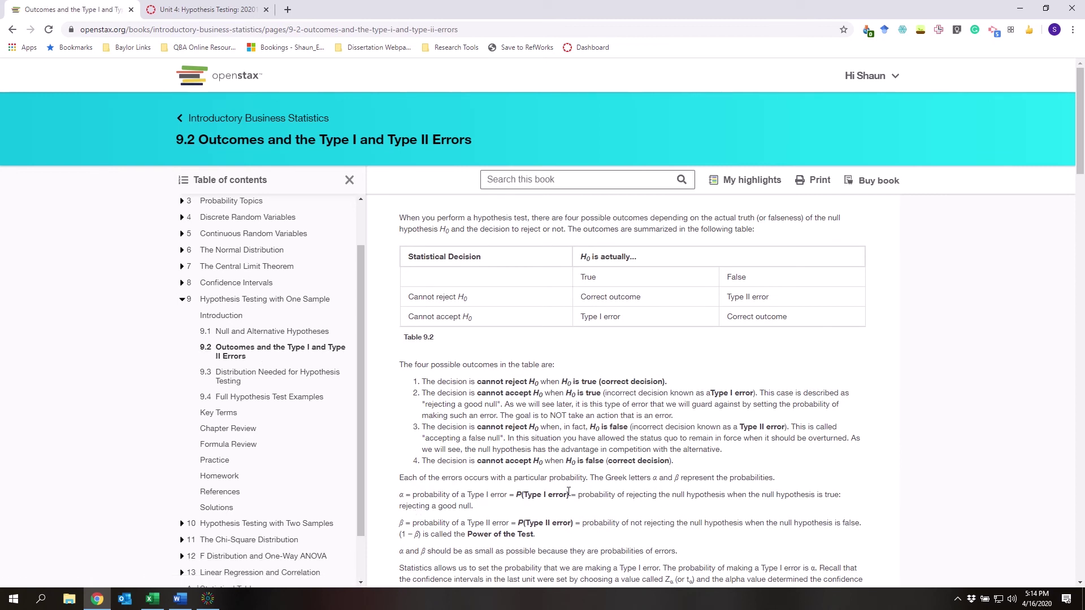
pyautogui.moveTo(514, 495); pyautogui.dragTo(630, 508)
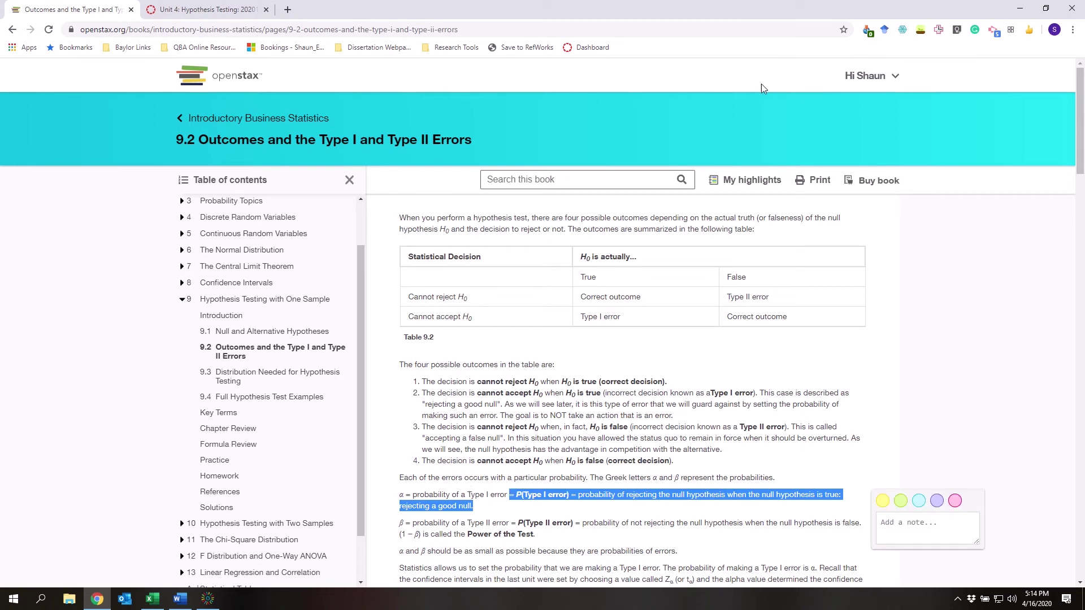
# - Back in the Word worksheet, start an answer below question 15: "Type 1 error is rejecting the idea that the surgical procedure will go well"
pyautogui.click(1030, 13)
pyautogui.click(387, 256)
pyautogui.click(409, 393)
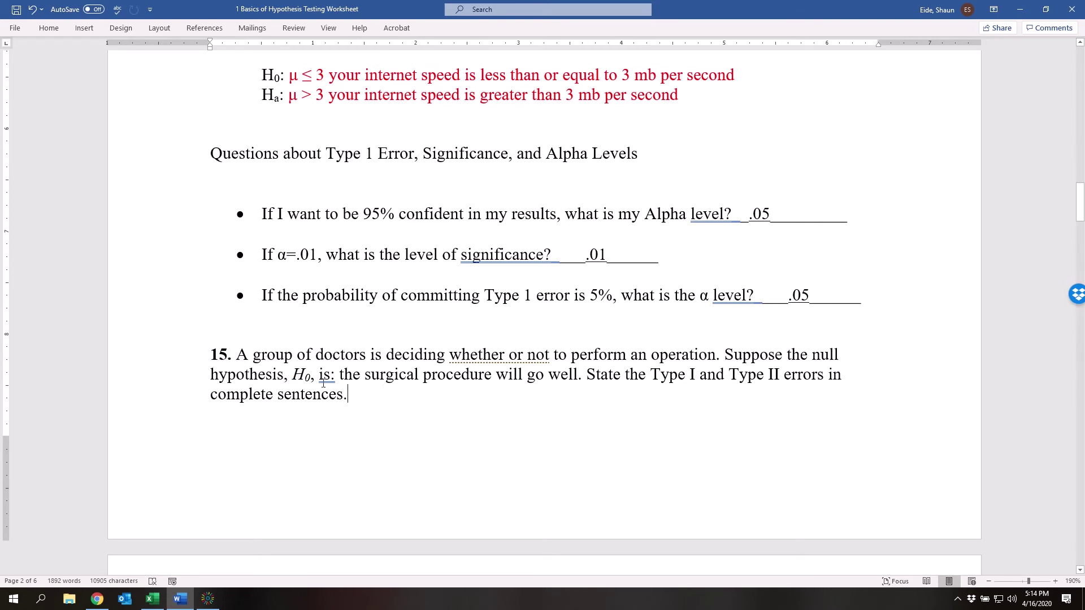
pyautogui.click(339, 374)
pyautogui.moveTo(399, 372); pyautogui.dragTo(578, 375)
pyautogui.click(505, 403)
pyautogui.press('Return')
pyautogui.write('T')
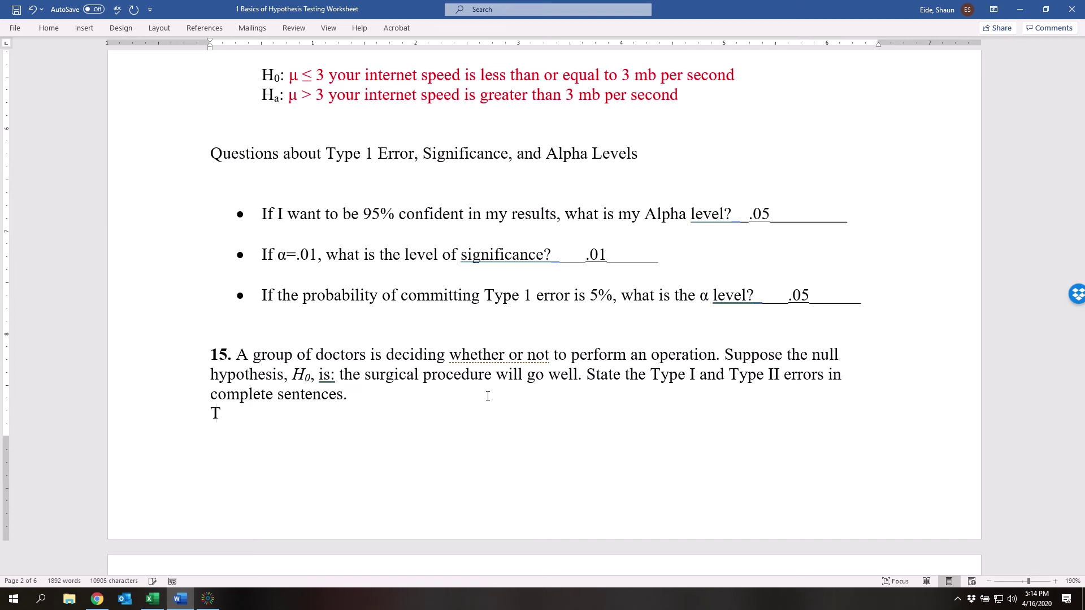
pyautogui.write('ype 1 error is reject')
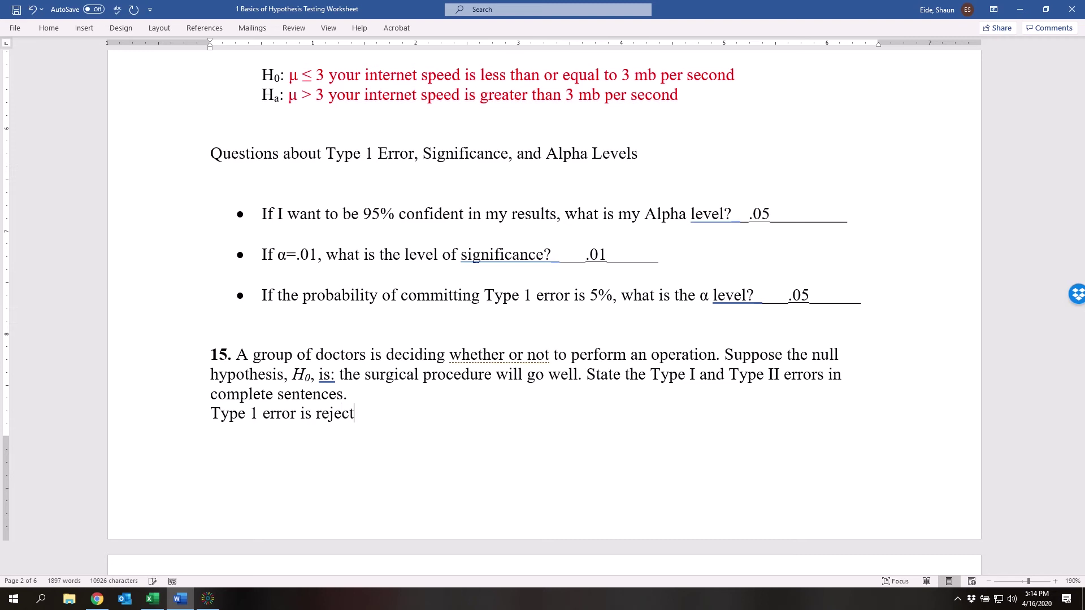
pyautogui.write('ing the idea that the ')
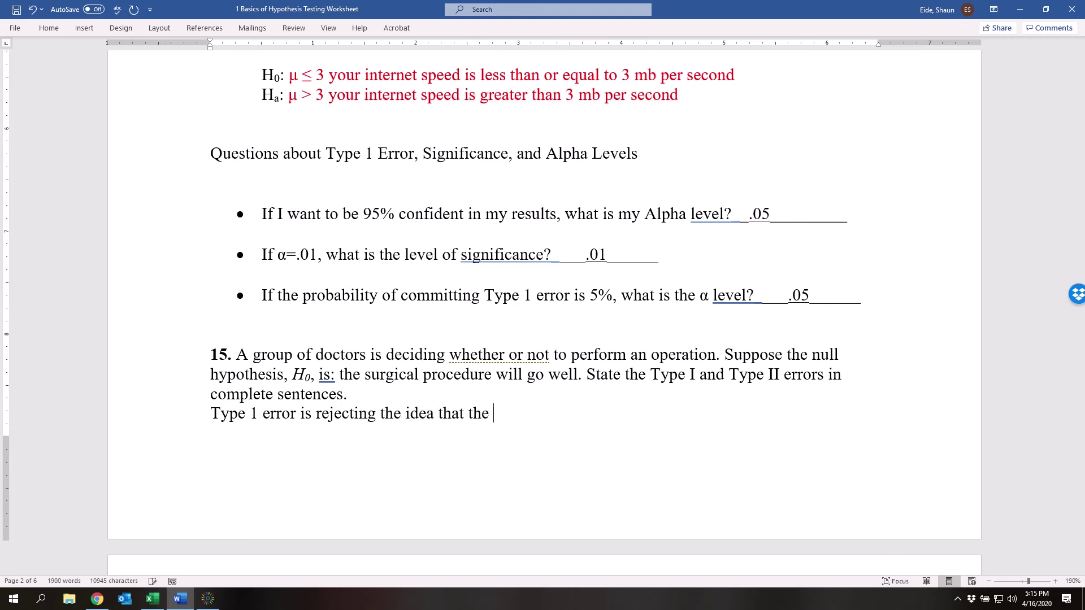
pyautogui.write('surgical procedure wi')
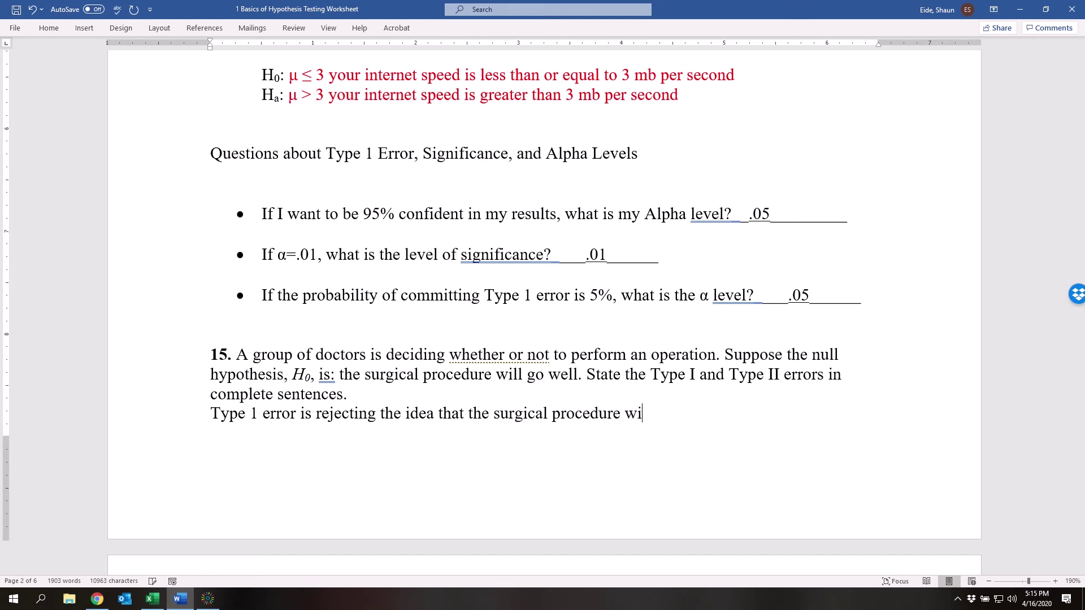
pyautogui.write('ll go well when in ')
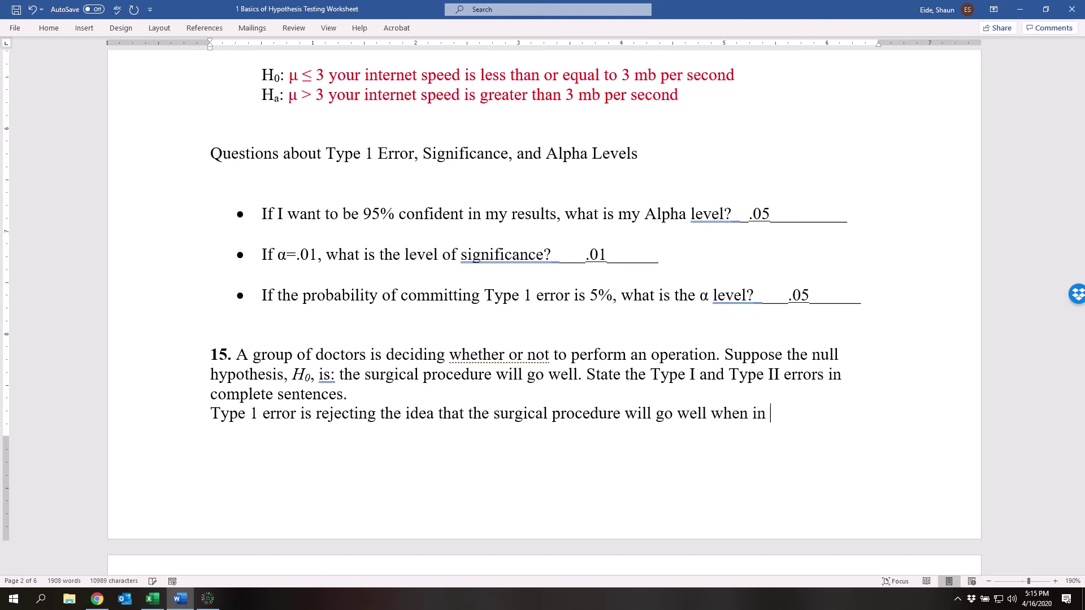
# - Complete the Type 1 error answer with "when in fact the surgical procedure will go well" and start a new line
pyautogui.write('fact it i')
pyautogui.press('BackSpace')
pyautogui.press('BackSpace')
pyautogui.press('BackSpace')
pyautogui.press('BackSpace')
pyautogui.write('the surgical ')
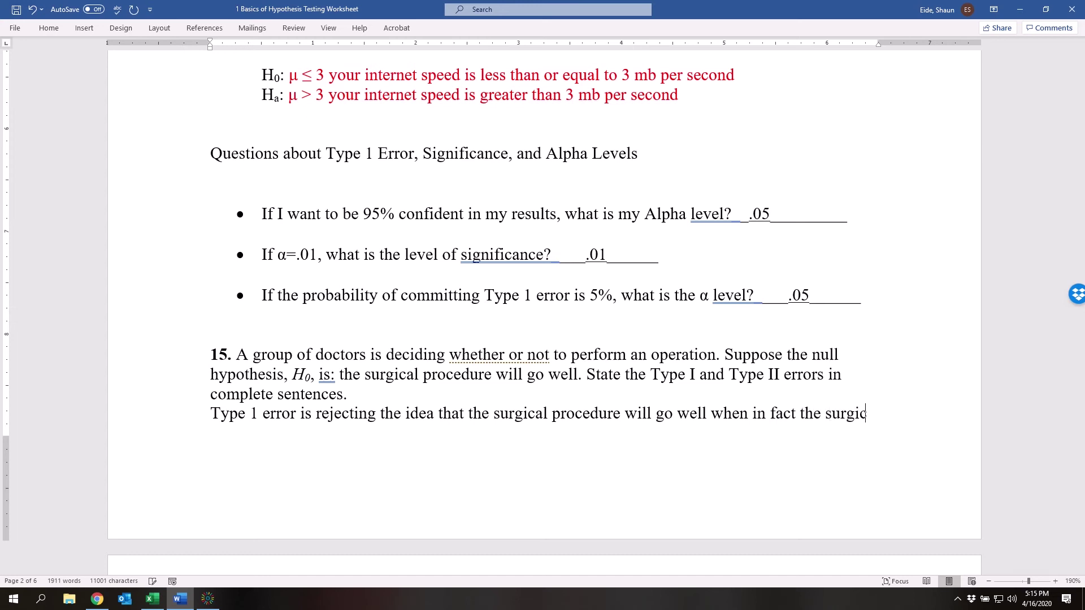
pyautogui.write('proc')
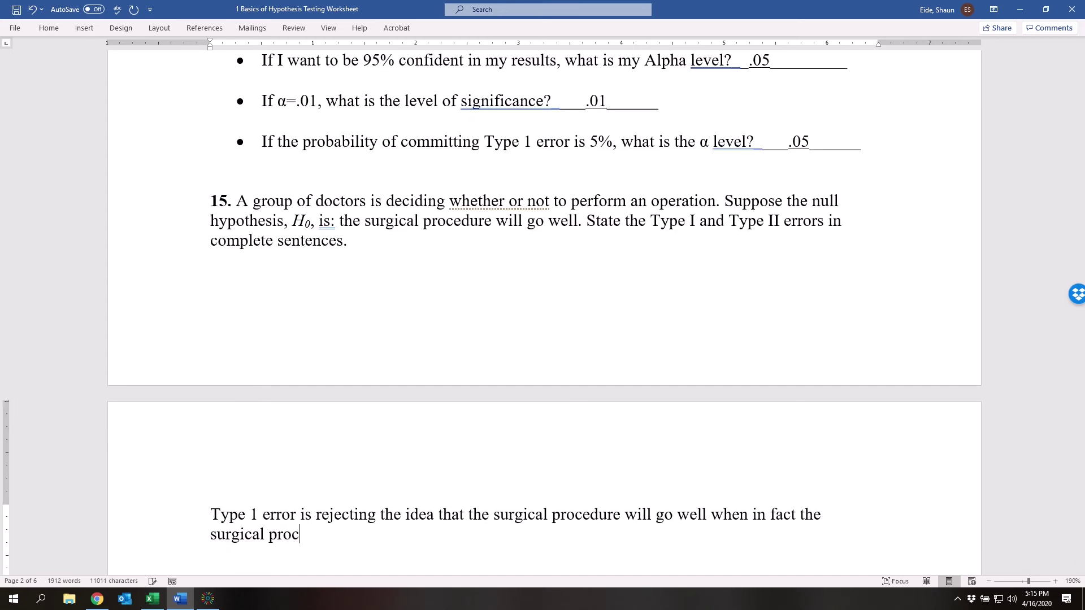
pyautogui.write('edure')
pyautogui.press('BackSpace')
pyautogui.press('BackSpace')
pyautogui.press('BackSpace')
pyautogui.press('BackSpace')
pyautogui.write('edure will go well')
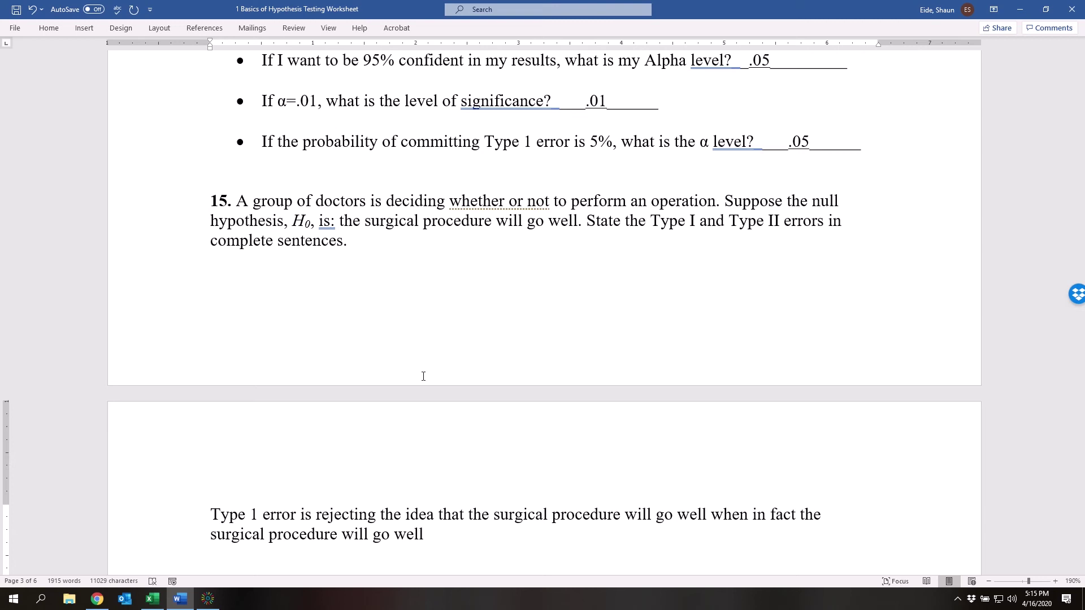
pyautogui.press('Return')
# - Switch to Chrome, select the Type II error definition in section 9.2, and return to the Word worksheet
pyautogui.click(97, 599)
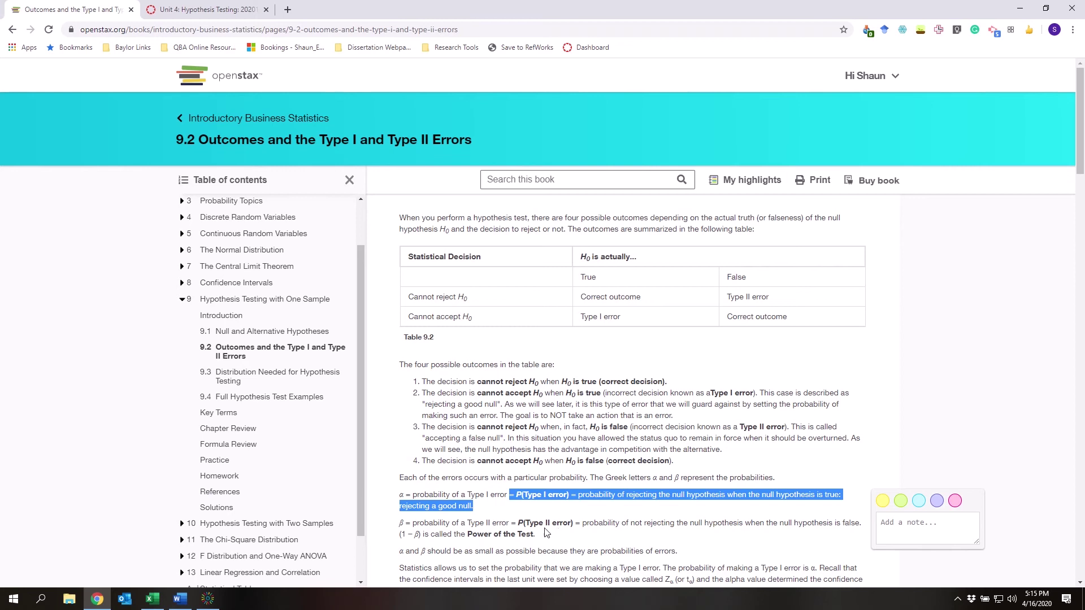
pyautogui.moveTo(582, 523); pyautogui.dragTo(658, 534)
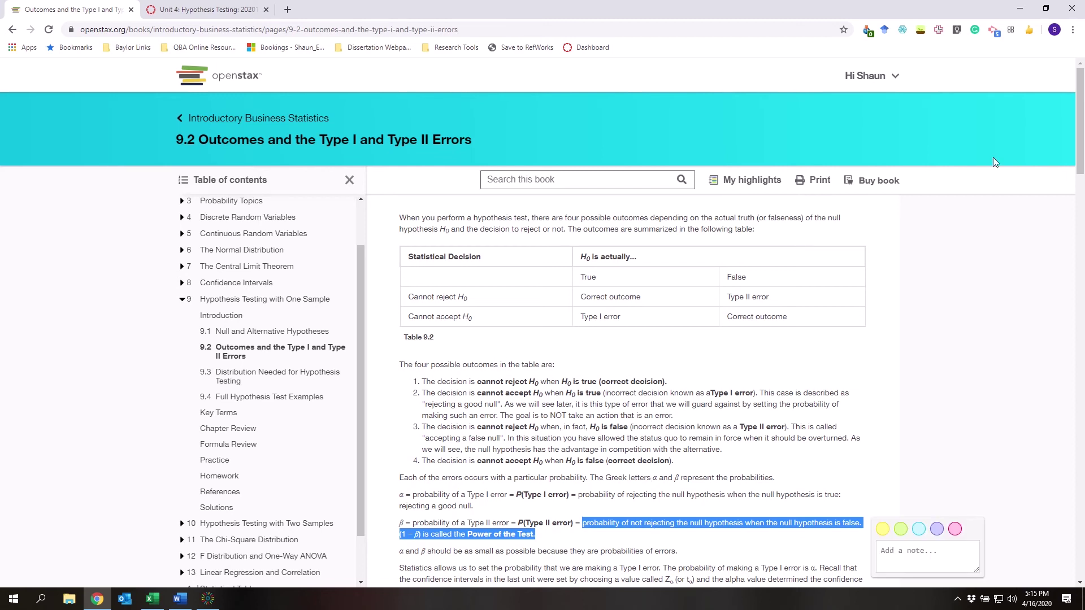
pyautogui.click(1020, 8)
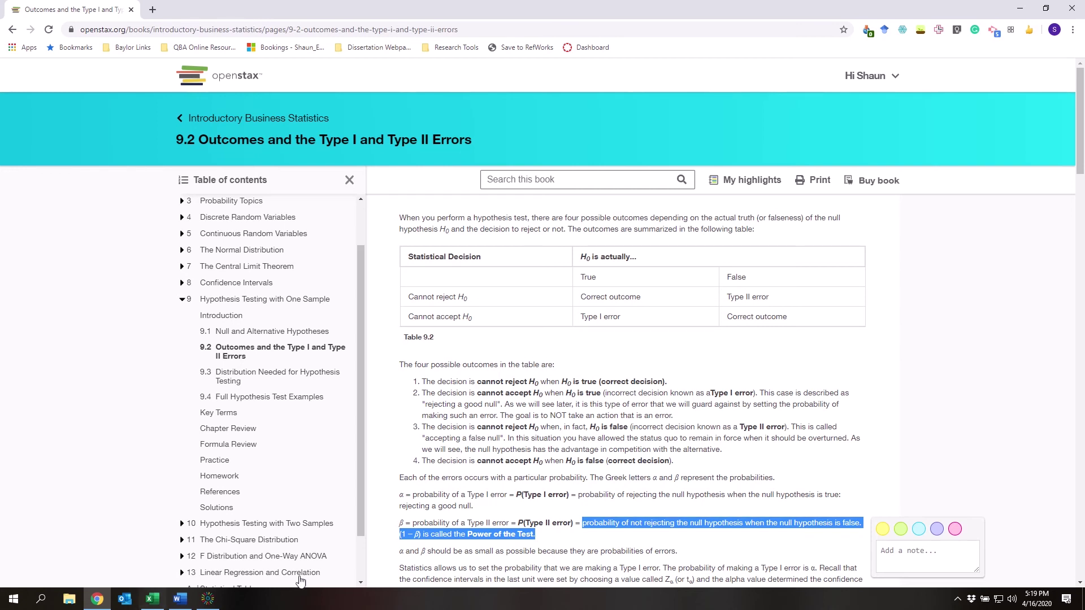
pyautogui.click(1021, 12)
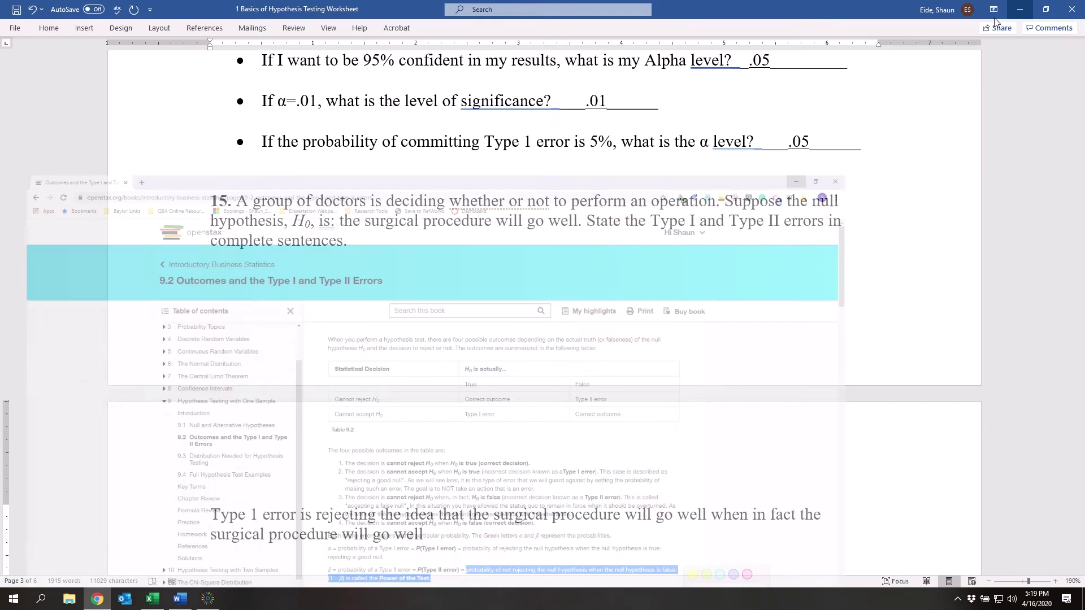
# - Begin the second answer line with "Type 2 error is not rejecting the idea that the surgery wil go well"
pyautogui.write('Typ')
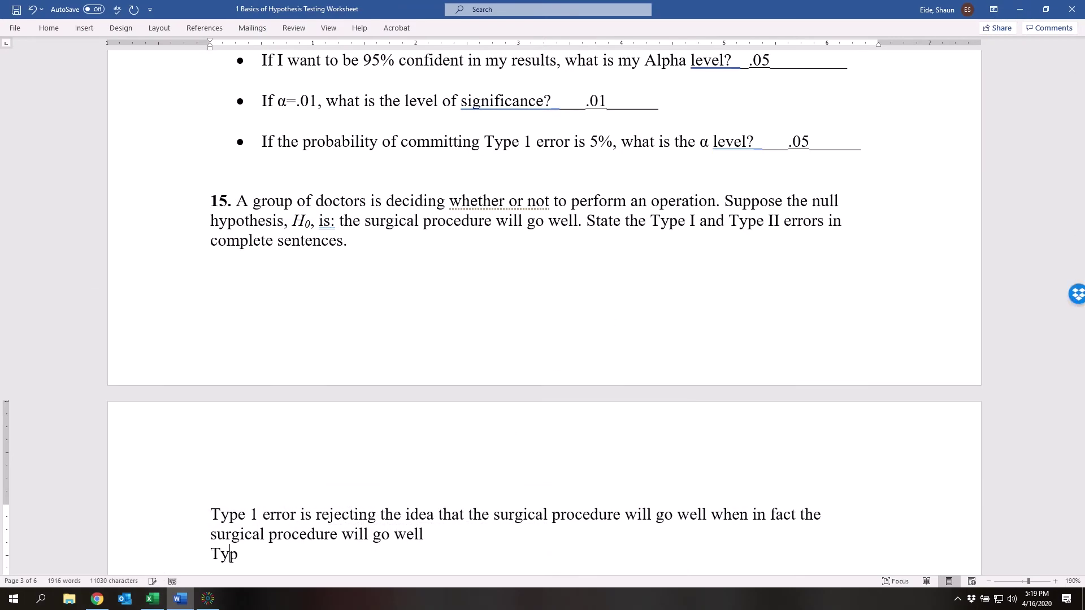
pyautogui.write('e 2 error is ')
pyautogui.write('the')
pyautogui.press('BackSpace')
pyautogui.press('BackSpace')
pyautogui.press('BackSpace')
pyautogui.write('not re')
pyautogui.press('BackSpace')
pyautogui.press('BackSpace')
pyautogui.write('rejecting the idea that the surgeryl')
pyautogui.press('BackSpace')
pyautogui.write('wil go well')
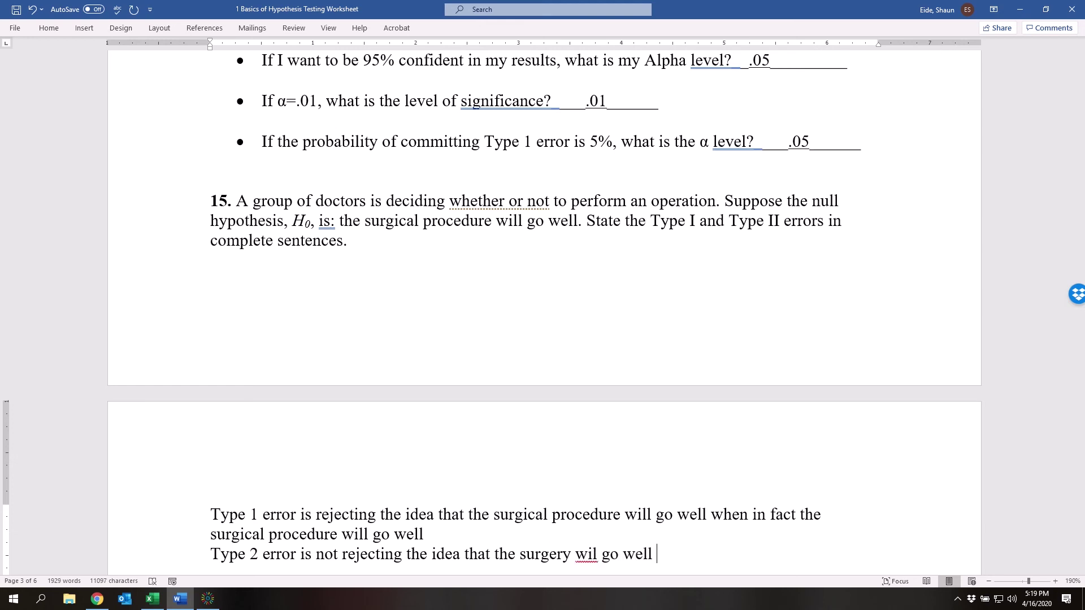
# - Correct the misspelled "wil" to "will" in the Type 2 error answer
pyautogui.press('Left')
pyautogui.press('Left')
pyautogui.press('Left')
pyautogui.press('Left')
pyautogui.press('Left')
pyautogui.press('Left')
pyautogui.press('Left')
pyautogui.press('Left')
pyautogui.press('Left')
pyautogui.press('Left')
pyautogui.write('l')
# - Complete the Type 2 error answer with "when in fact the surgery will not go well"
pyautogui.press('Right')
pyautogui.press('Right')
pyautogui.press('Right')
pyautogui.press('Right')
pyautogui.press('Right')
pyautogui.write('when in')
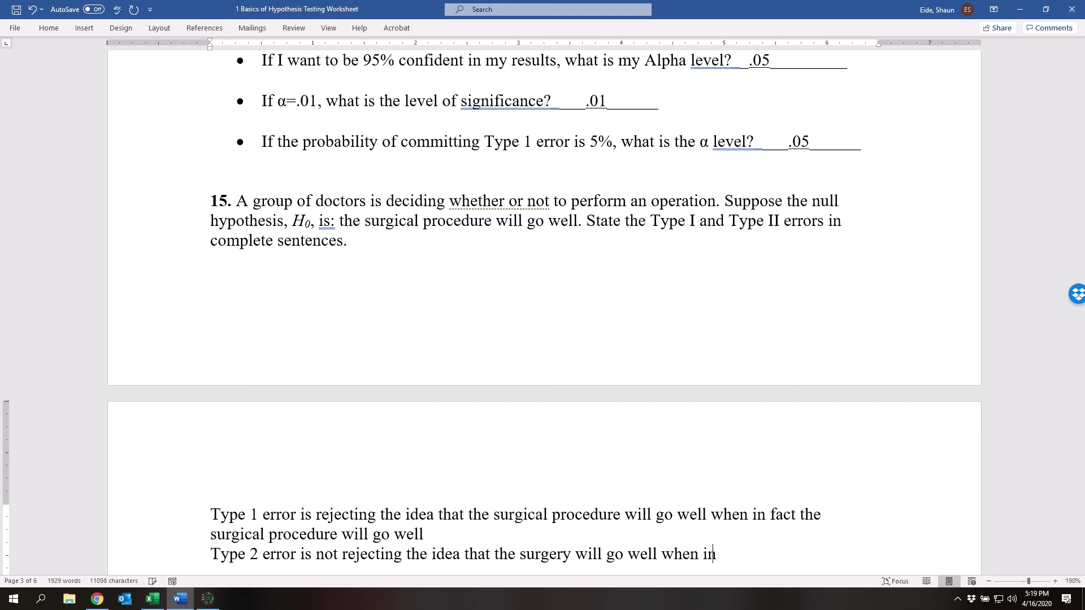
pyautogui.write(' fact the surgery')
pyautogui.write(' will not go well')
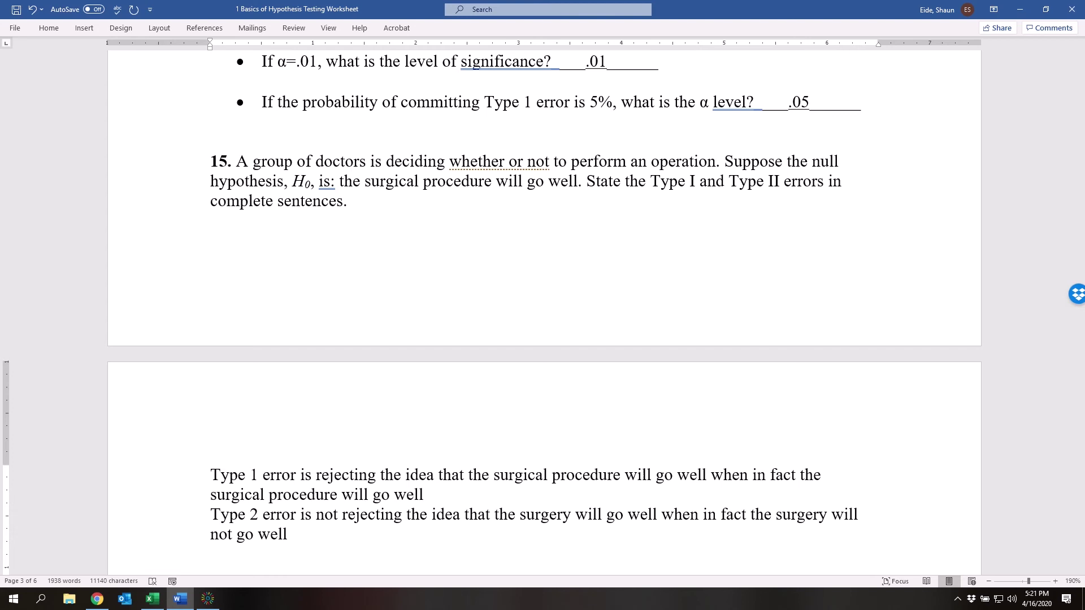
# - Adjust the blank lines after the Type 2 error answer to bring question 16 up just below it
pyautogui.press('Return')
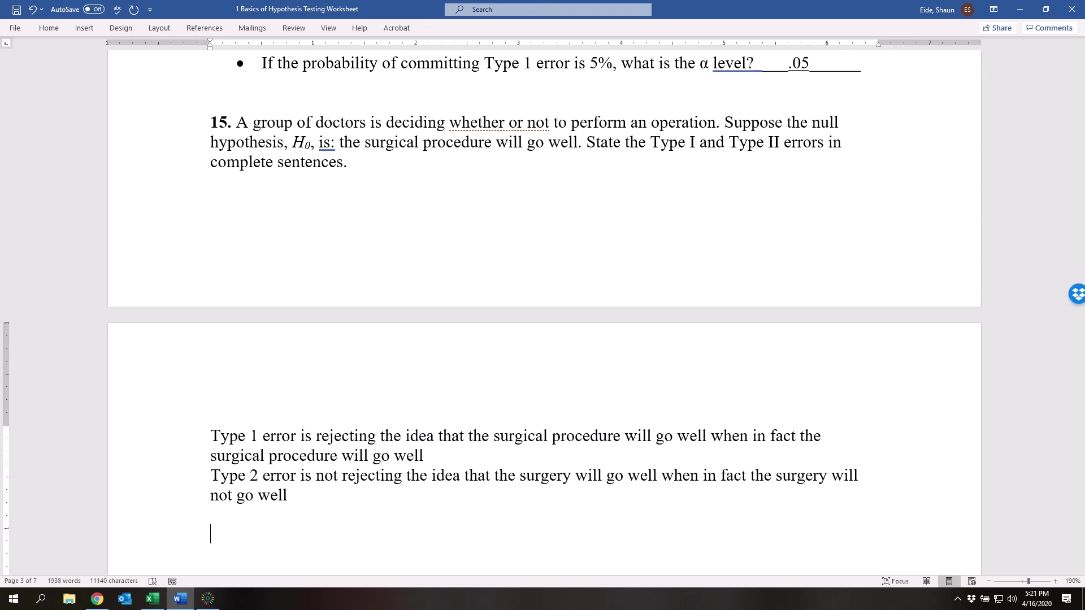
pyautogui.press('Delete')
pyautogui.press('Delete')
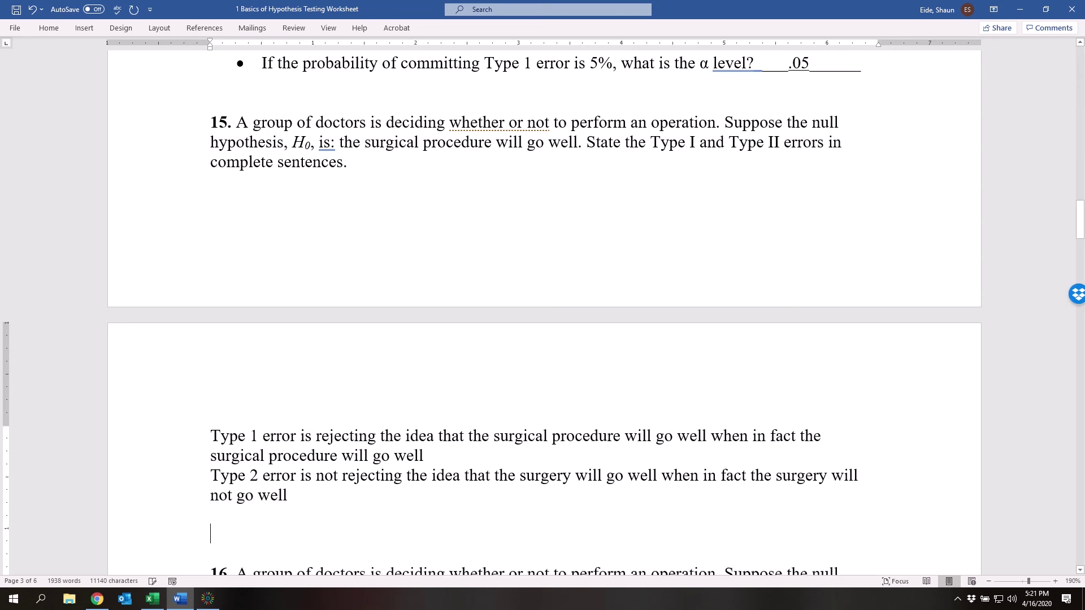
# - Format the 0 of H0 in question 16 as a subscript
pyautogui.scroll(-3, 411, 337)
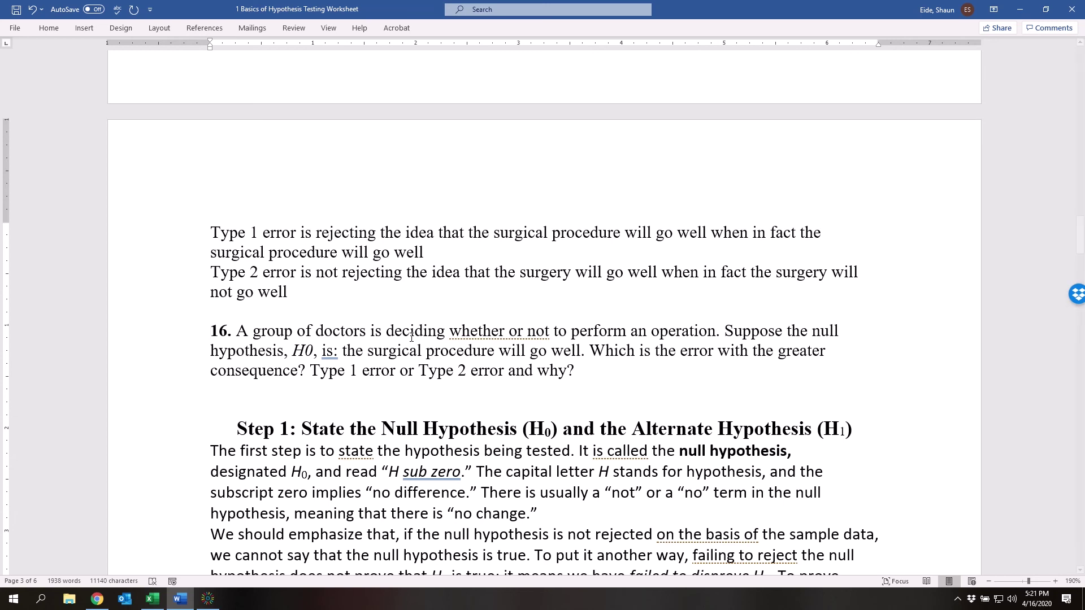
pyautogui.scroll(2, 411, 338)
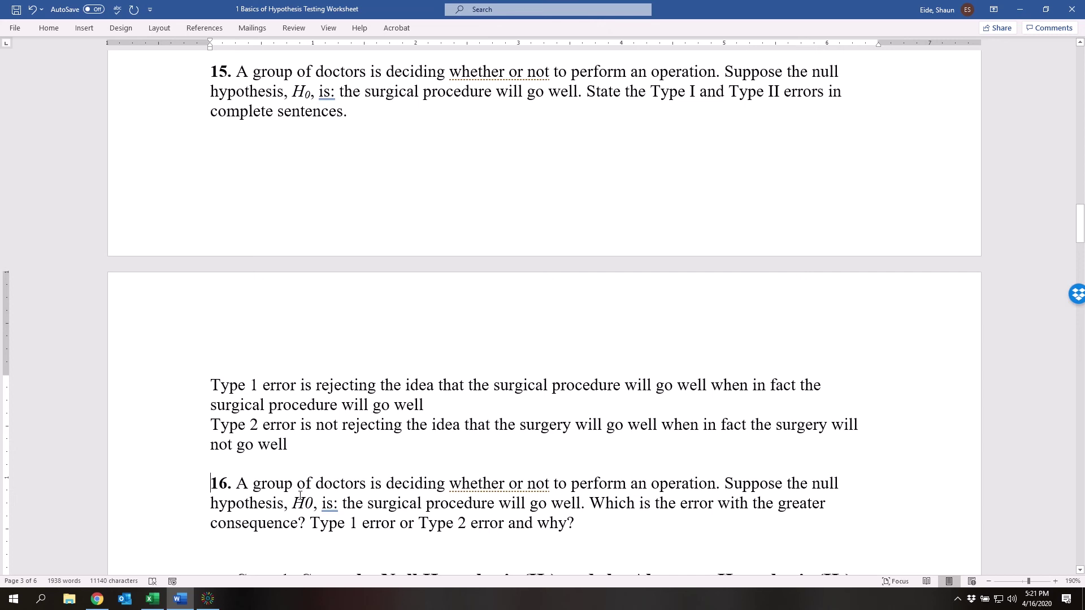
pyautogui.moveTo(304, 503); pyautogui.dragTo(314, 503)
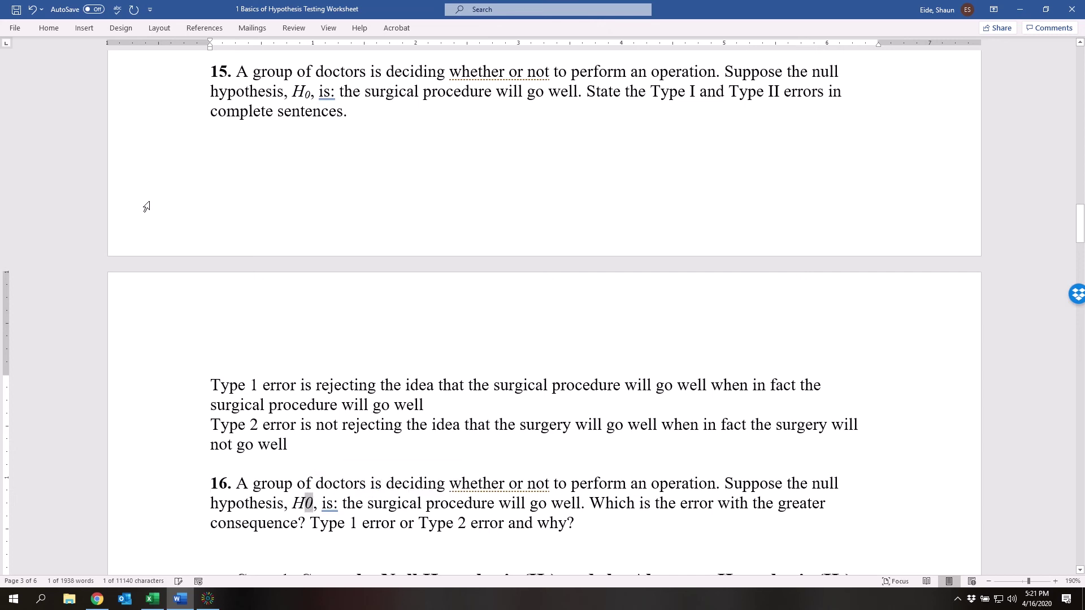
pyautogui.click(59, 27)
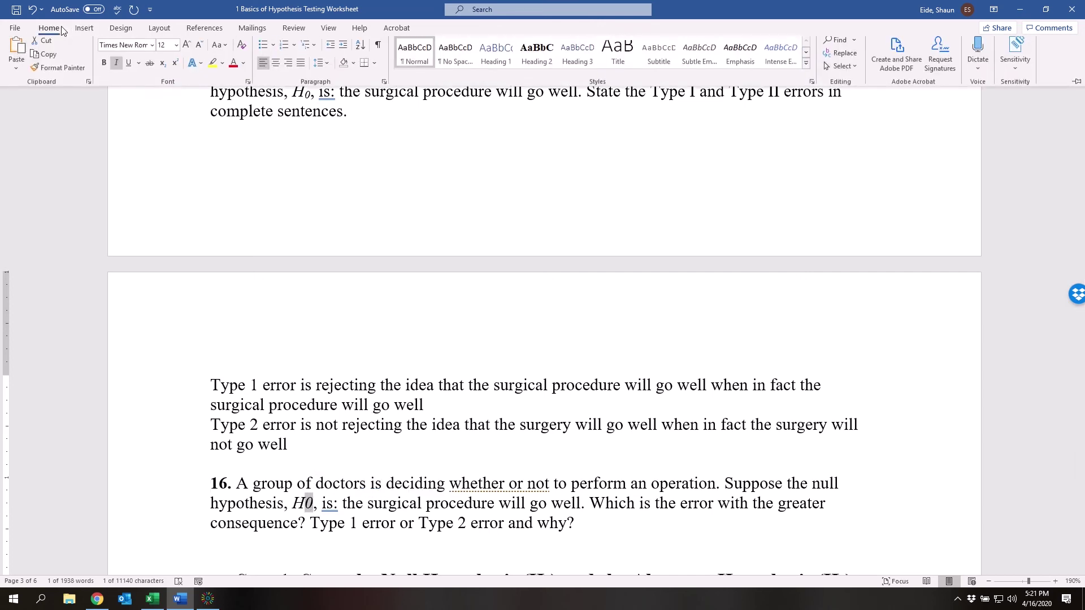
pyautogui.click(163, 68)
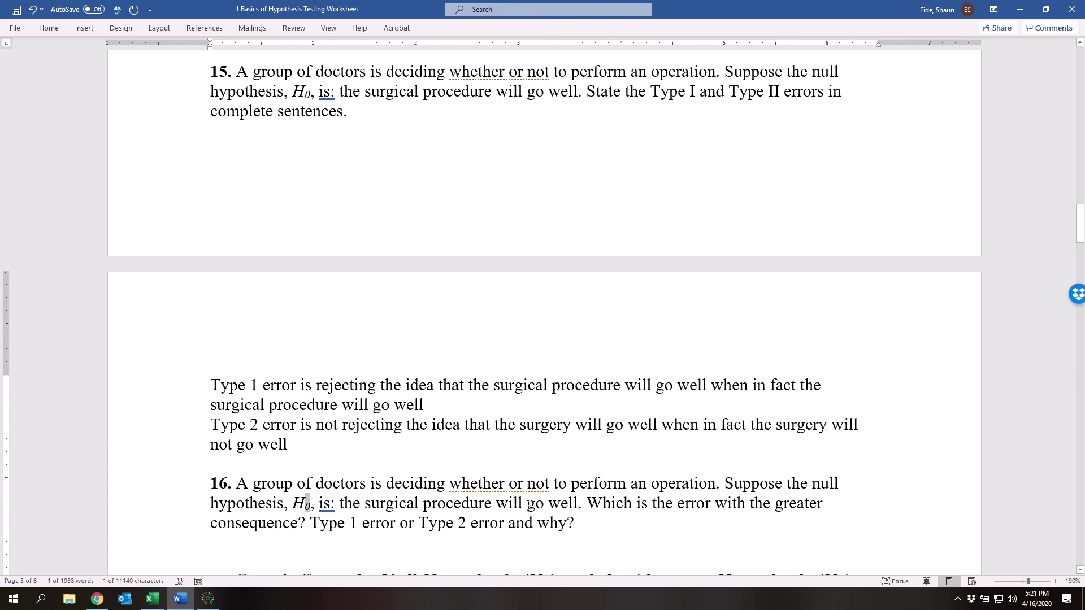
# - Add "- consequence, you live" to the end of the Type 1 error answer
pyautogui.scroll(1, 528, 505)
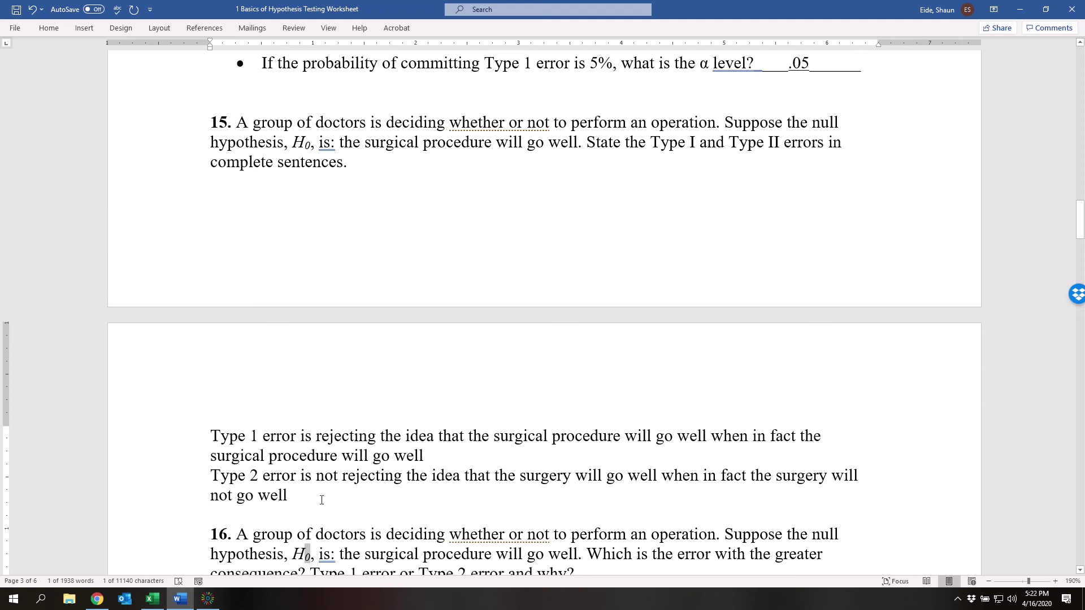
pyautogui.scroll(-2, 322, 500)
pyautogui.click(467, 354)
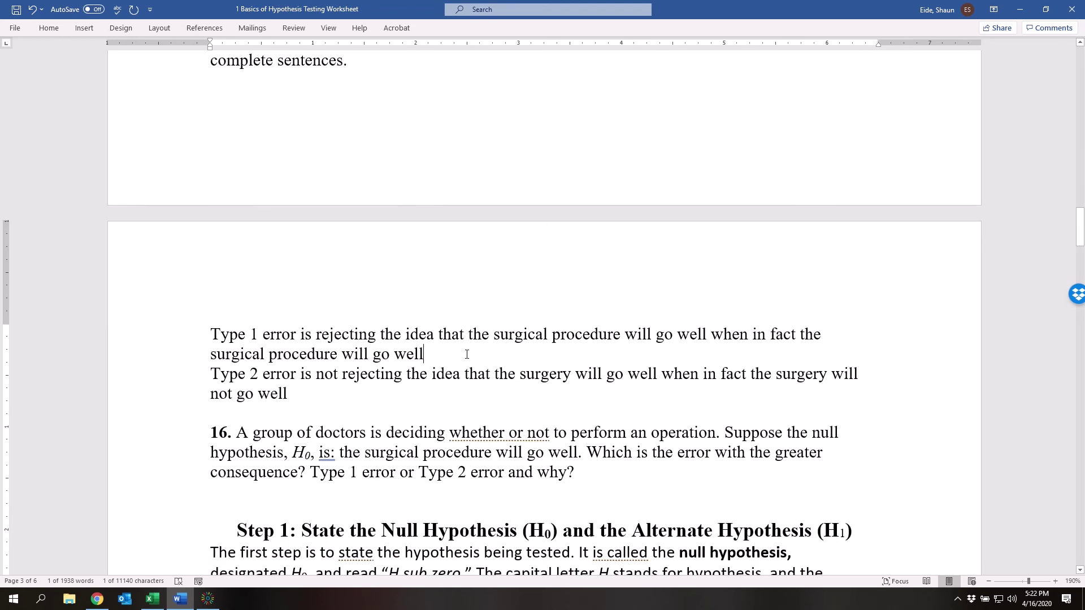
pyautogui.write('-')
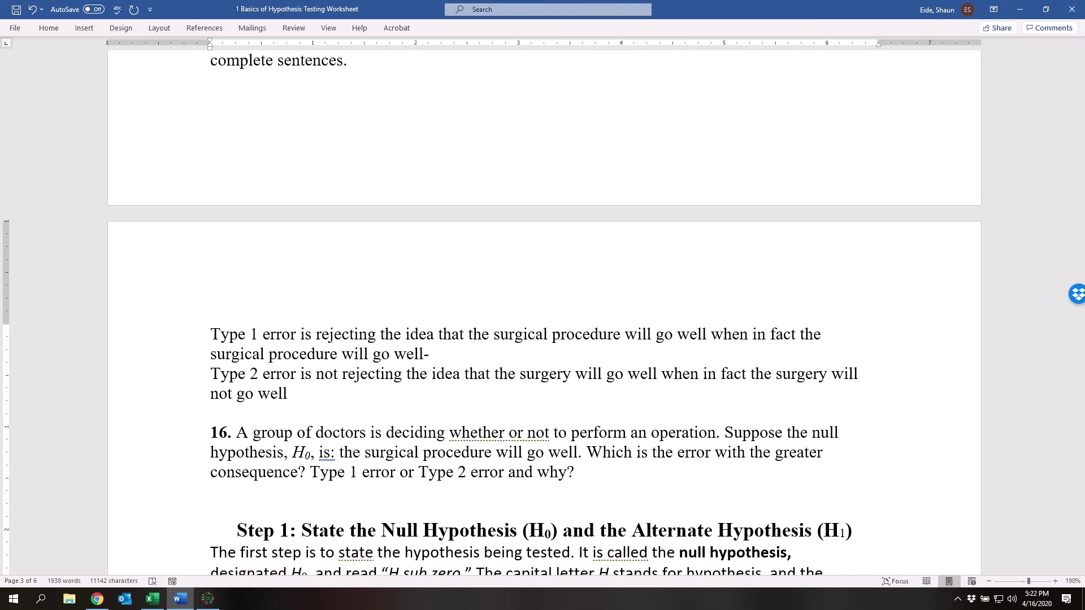
pyautogui.write('consequence, you live')
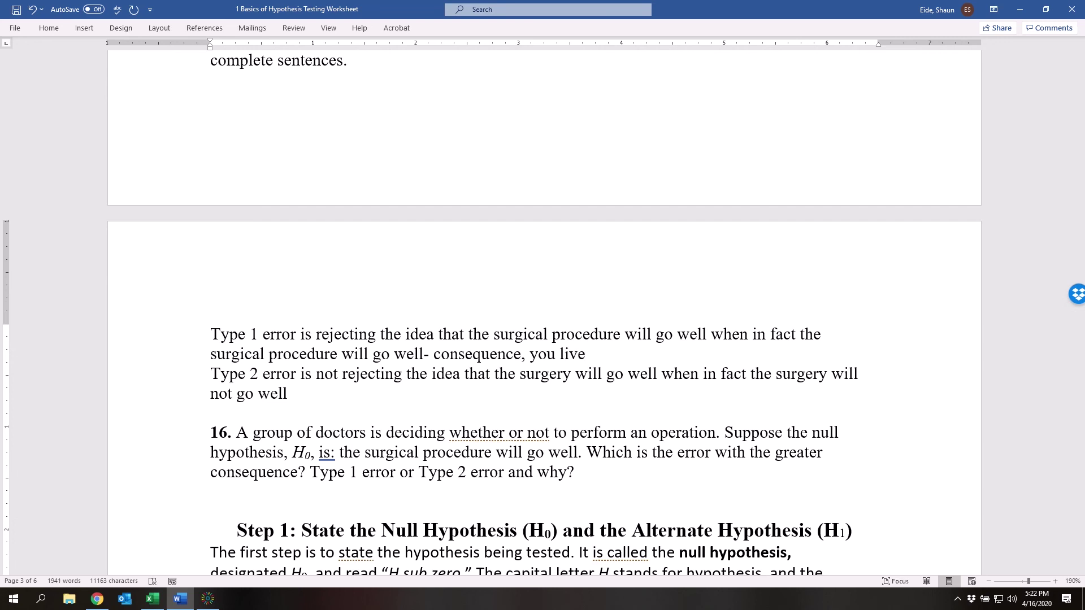
# - Add "-consequence is that the problem is not fixed or worse" to the end of the Type 2 error answer
pyautogui.click(292, 394)
pyautogui.write('-')
pyautogui.press('BackSpace')
pyautogui.write('op')
pyautogui.press('BackSpace')
pyautogui.press('BackSpace')
pyautogui.write('-consequence is that')
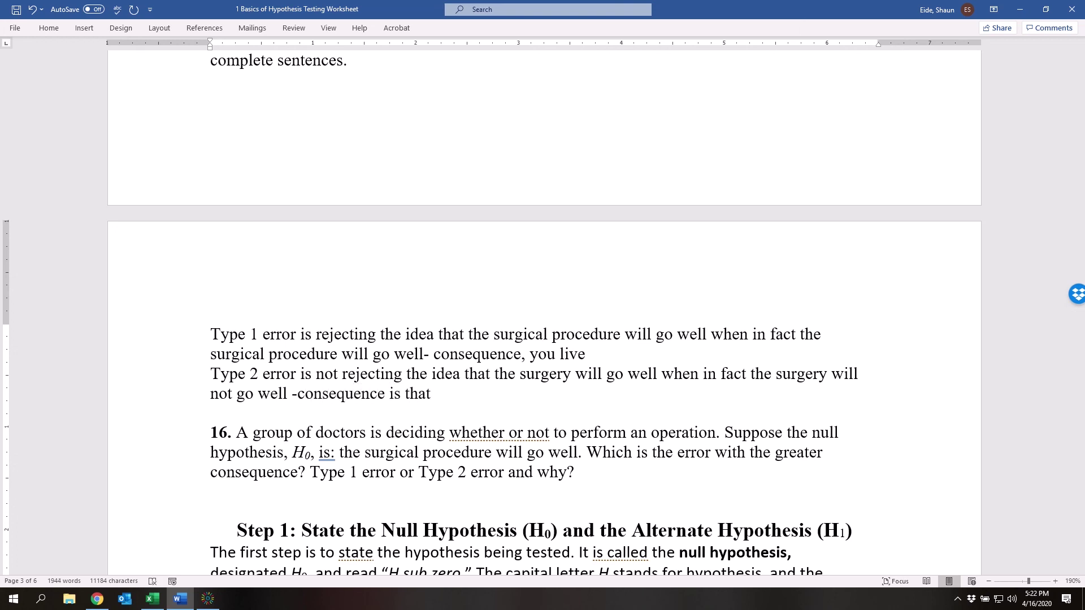
pyautogui.write('he problem is not fix')
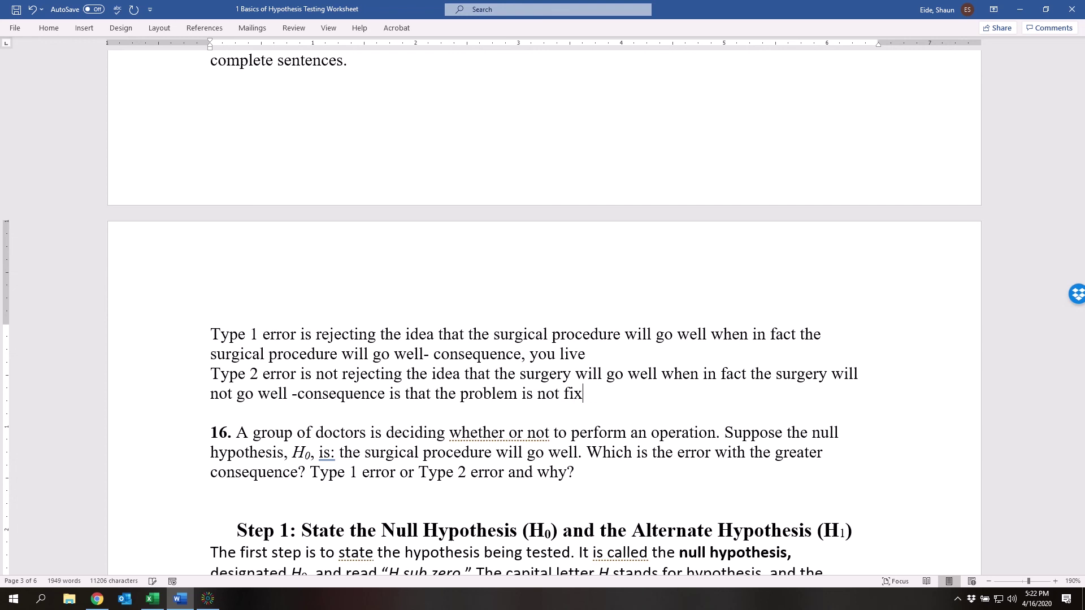
pyautogui.write('ed or worse')
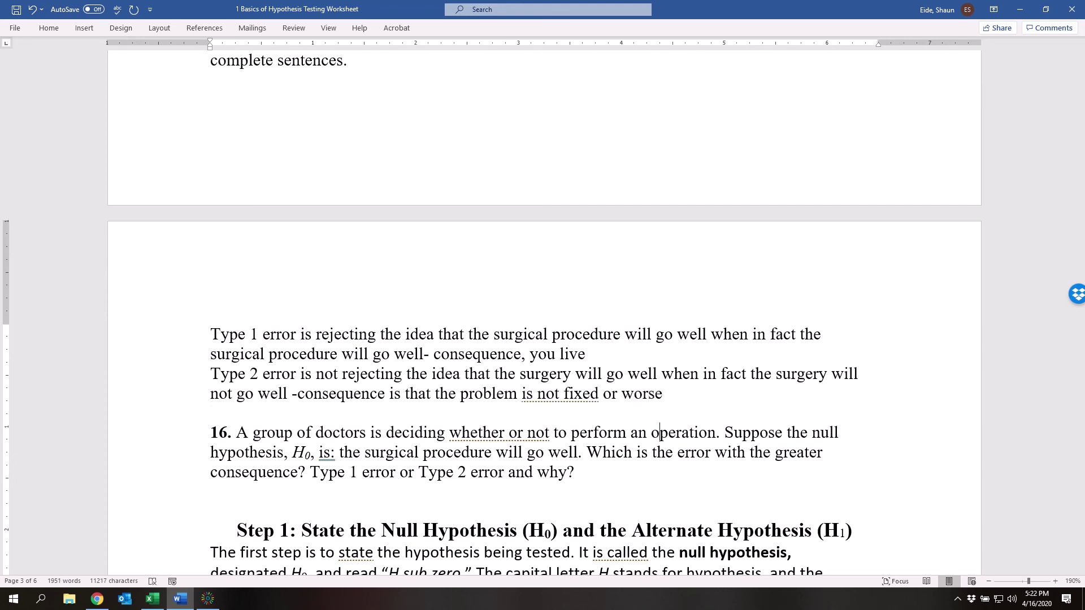
# - Add the indented answer "Type 2 error is the one with greater consequence" below question 16
pyautogui.press('Return')
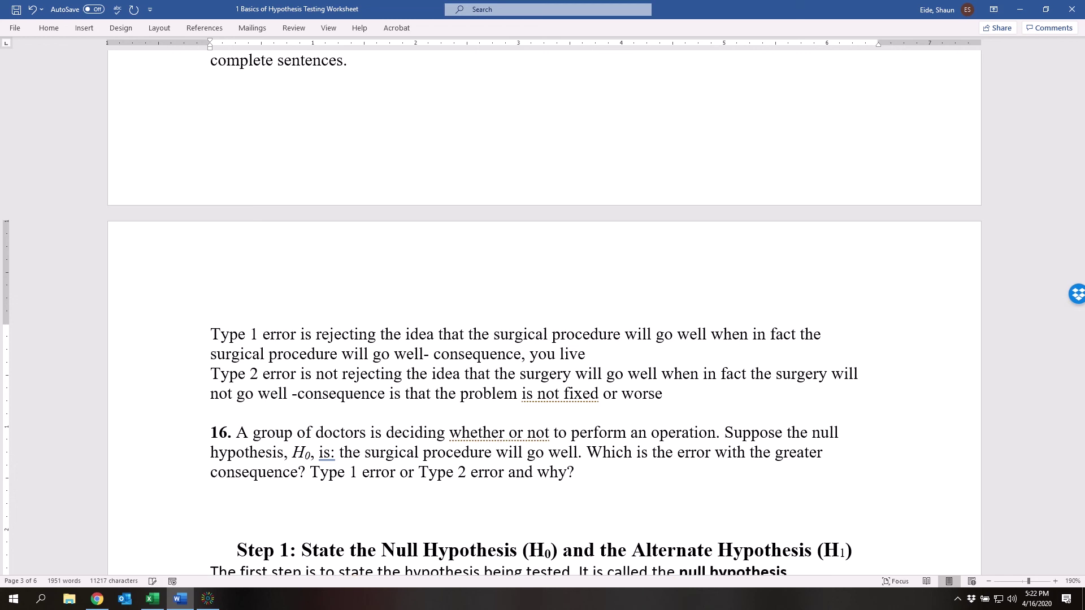
pyautogui.write('type 2 error is the one wi')
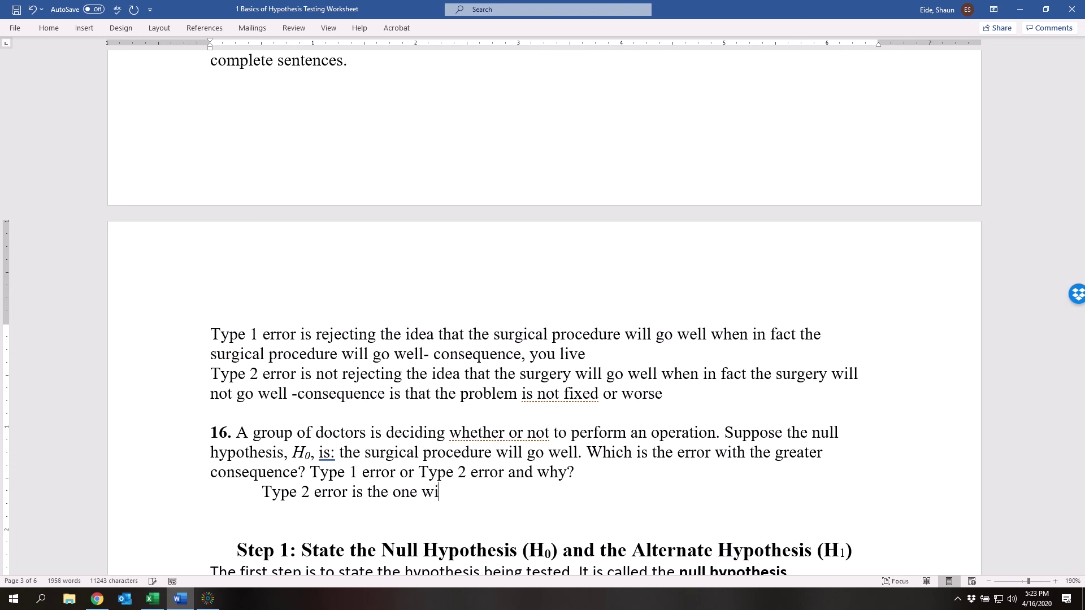
pyautogui.write('th greater consequence')
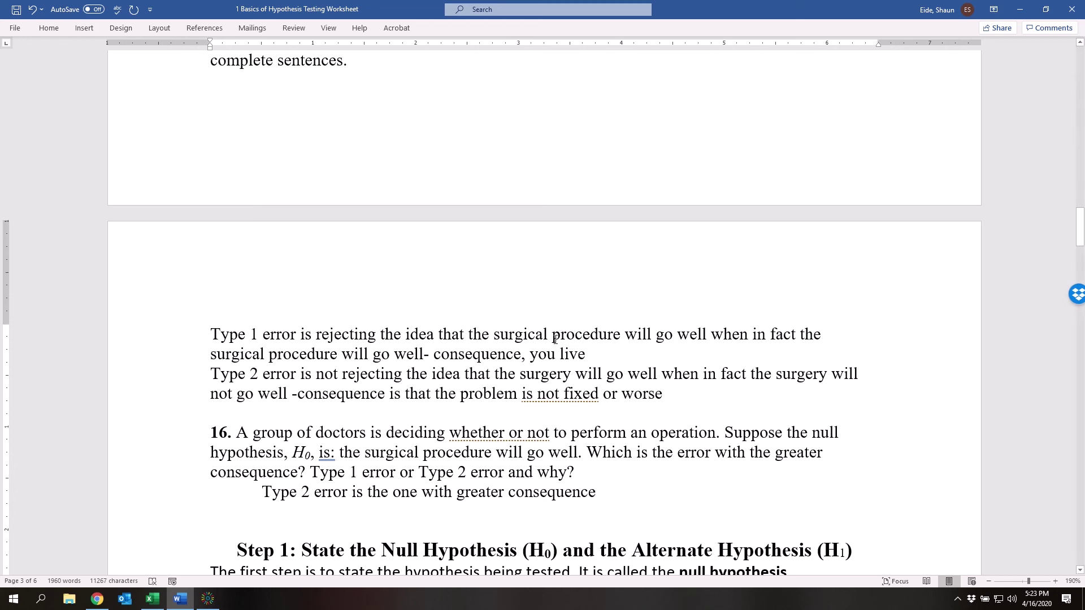
# - Replace "greater" with the correctly spelled "more detrimental" in the question 16 answer
pyautogui.scroll(-3, 564, 401)
pyautogui.moveTo(506, 390); pyautogui.dragTo(454, 398)
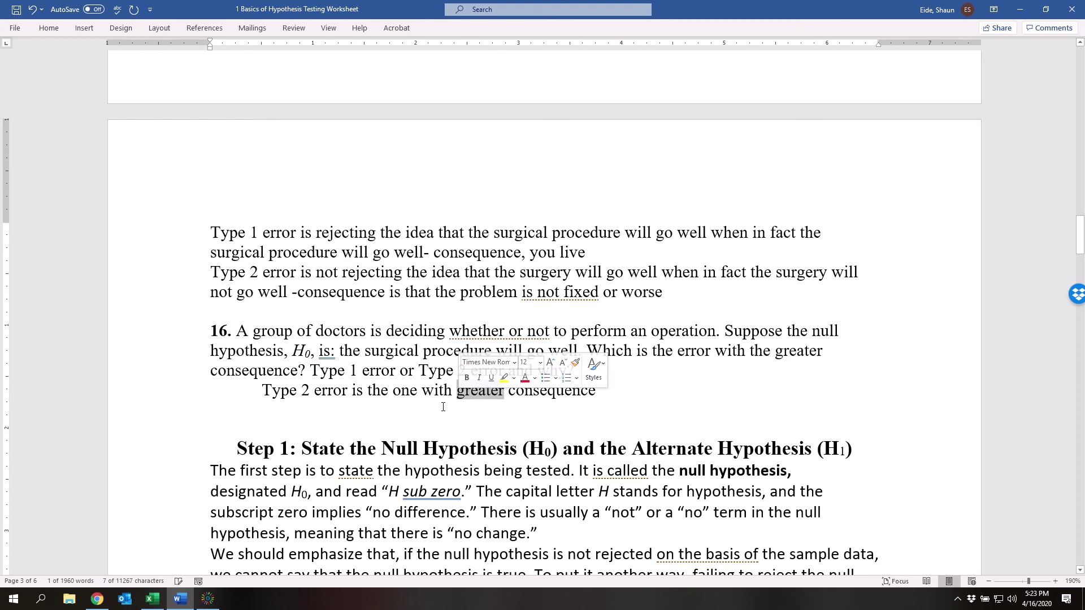
pyautogui.write('more dete')
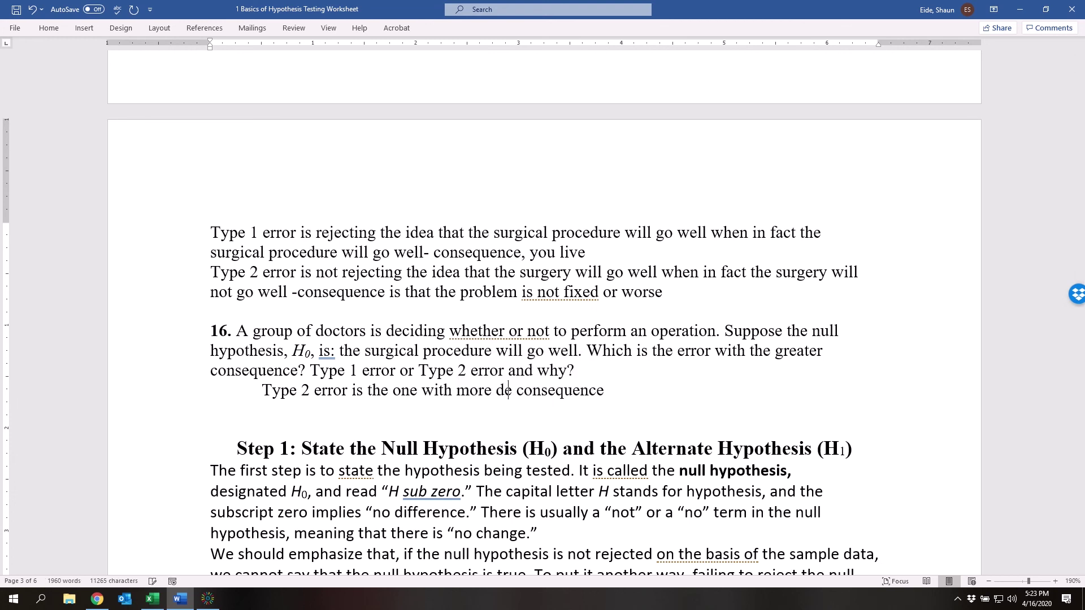
pyautogui.write('rimental')
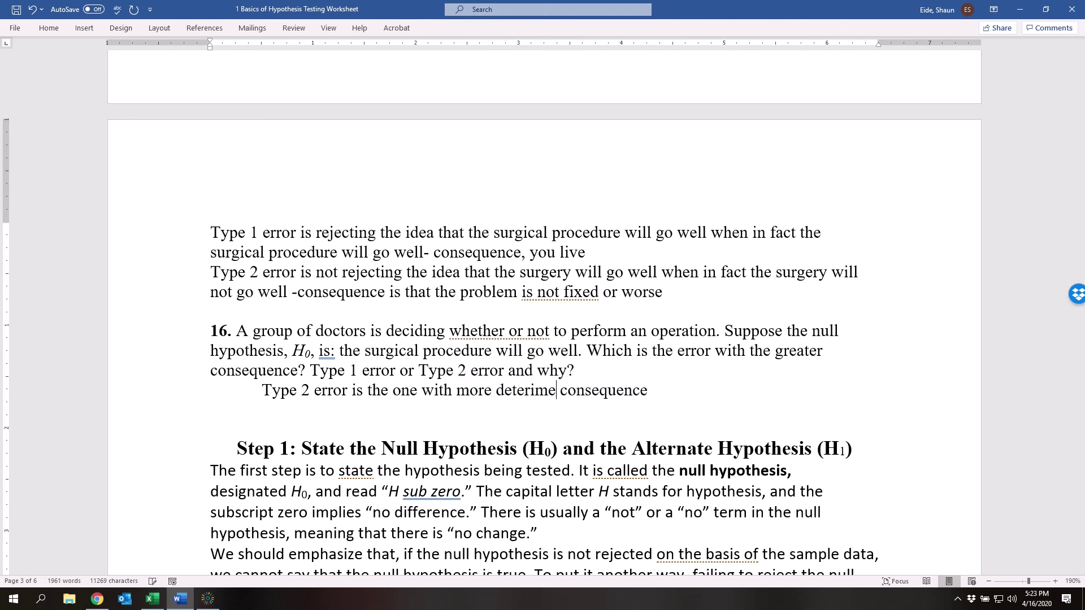
pyautogui.click(210, 409)
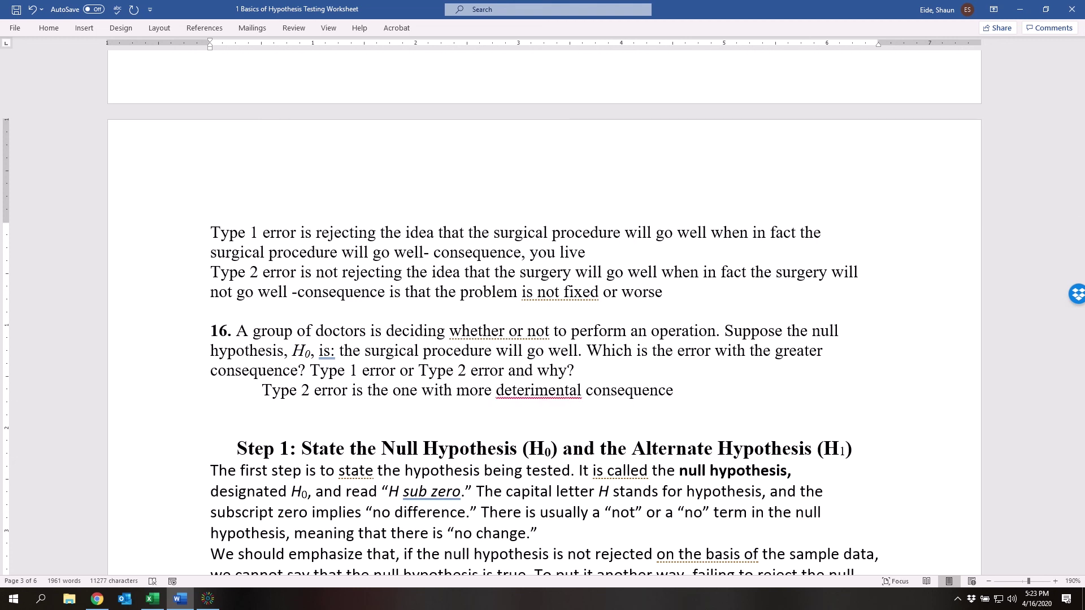
pyautogui.rightClick(530, 390)
pyautogui.click(695, 416)
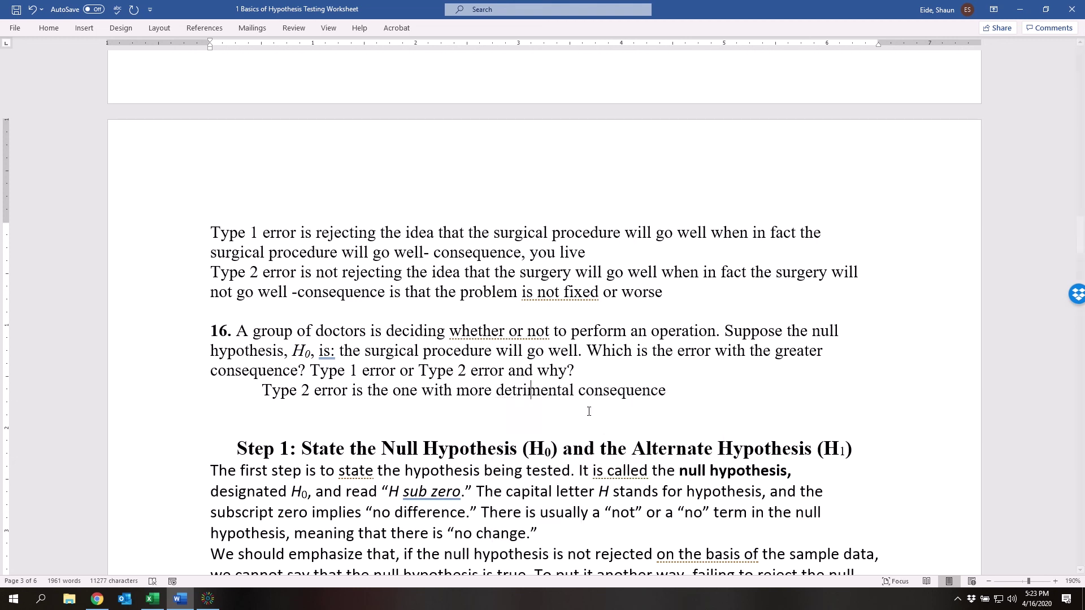
# - Review the worksheet from Step 1 on stating the hypotheses through Step 6 and on to the Intro to Hypothesis Testing Video questions
pyautogui.scroll(-3, 519, 486)
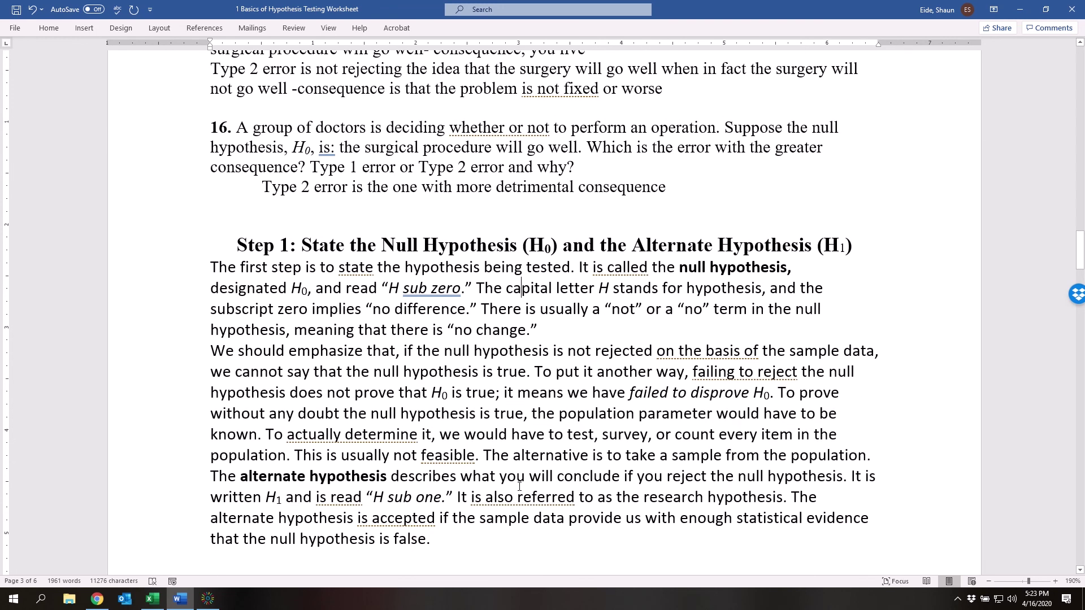
pyautogui.scroll(-5, 519, 485)
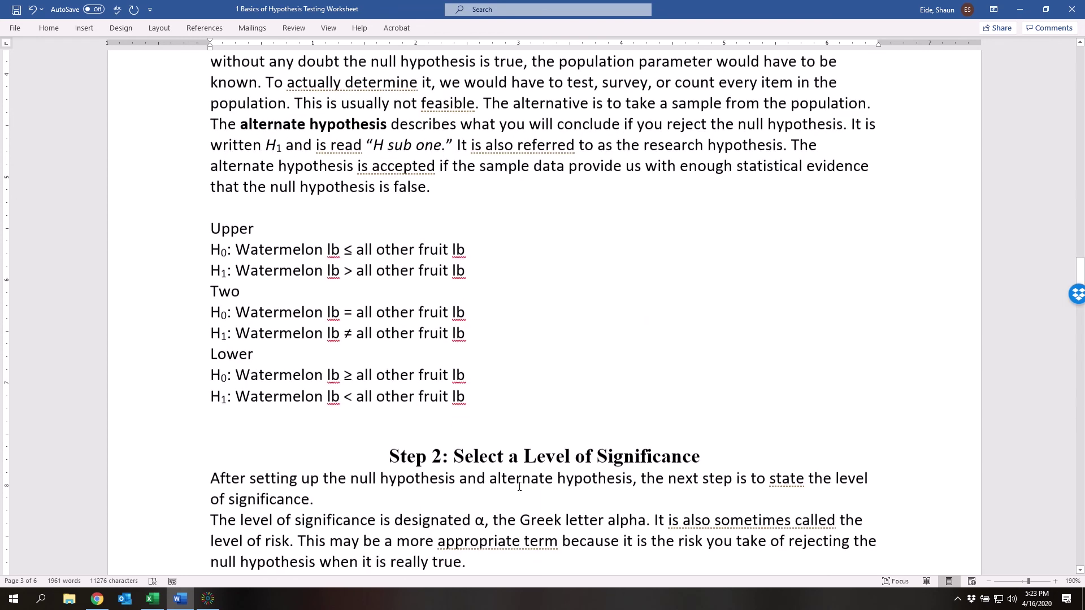
pyautogui.scroll(-6, 519, 486)
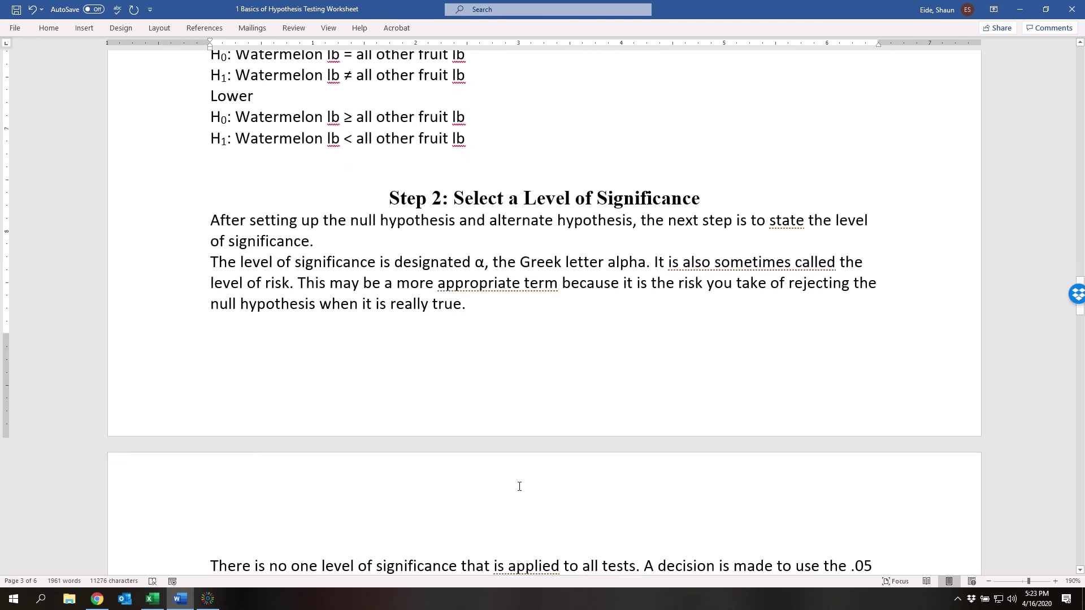
pyautogui.scroll(7, 519, 495)
pyautogui.scroll(5, 524, 494)
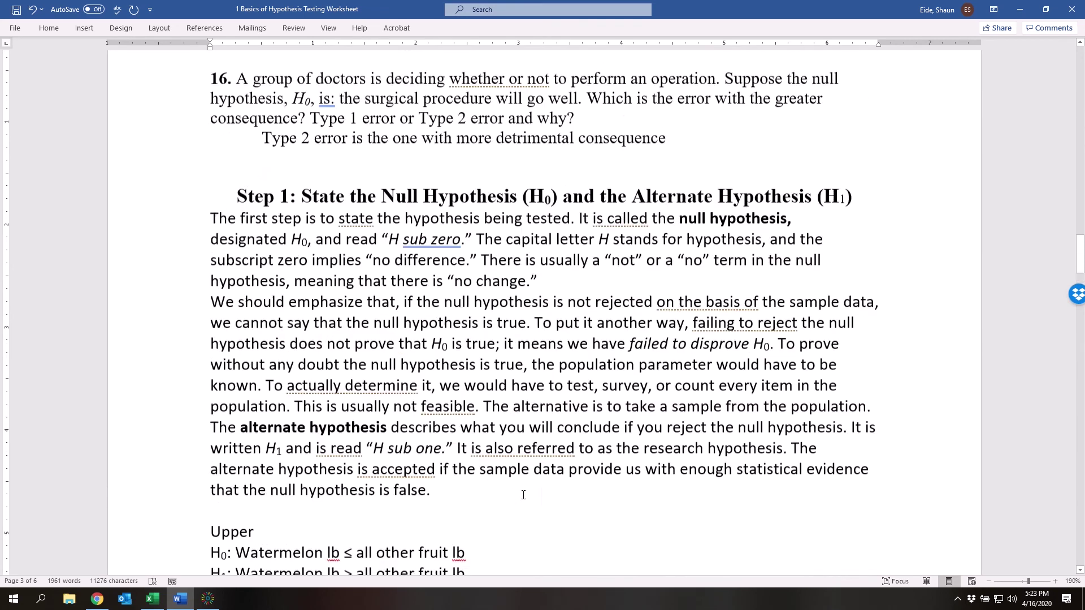
pyautogui.scroll(-1, 325, 359)
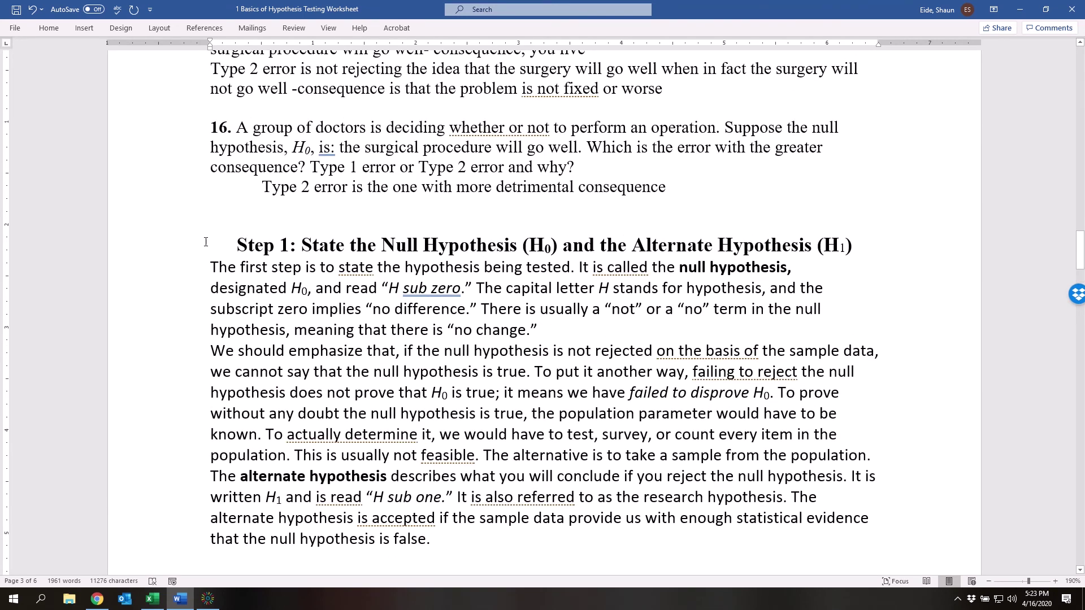
pyautogui.moveTo(206, 242); pyautogui.dragTo(291, 330)
pyautogui.scroll(-9, 270, 348)
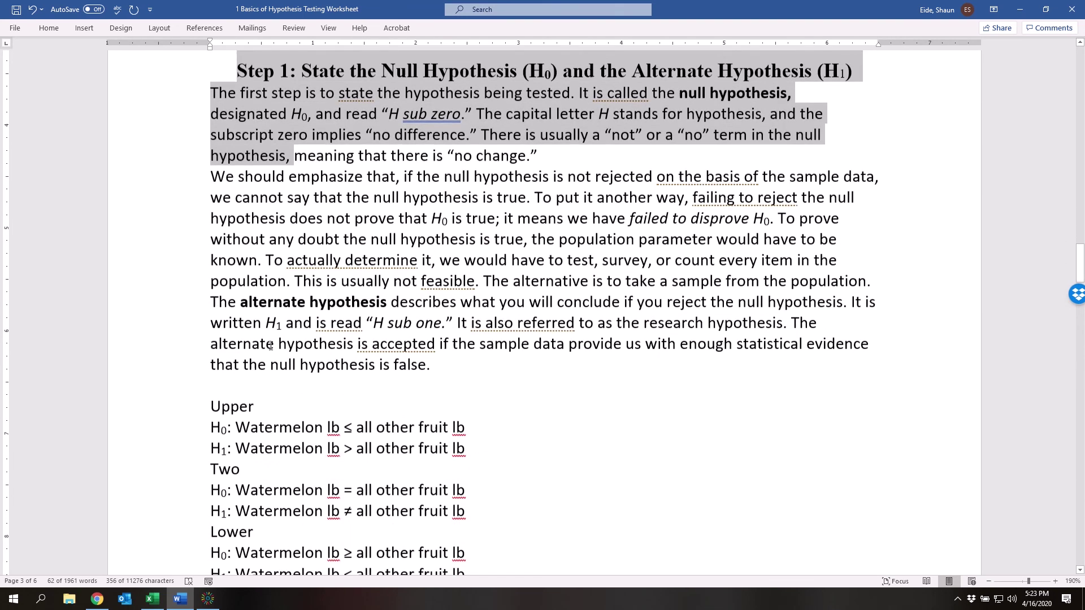
pyautogui.scroll(-4, 270, 348)
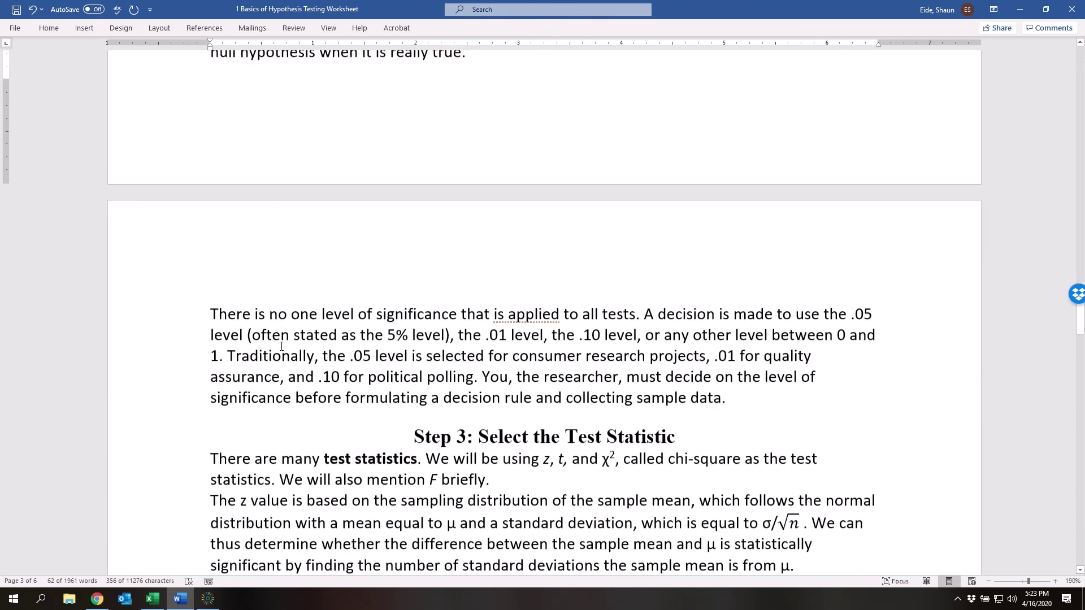
pyautogui.scroll(-2, 277, 347)
pyautogui.scroll(-8, 281, 346)
pyautogui.scroll(-3, 281, 346)
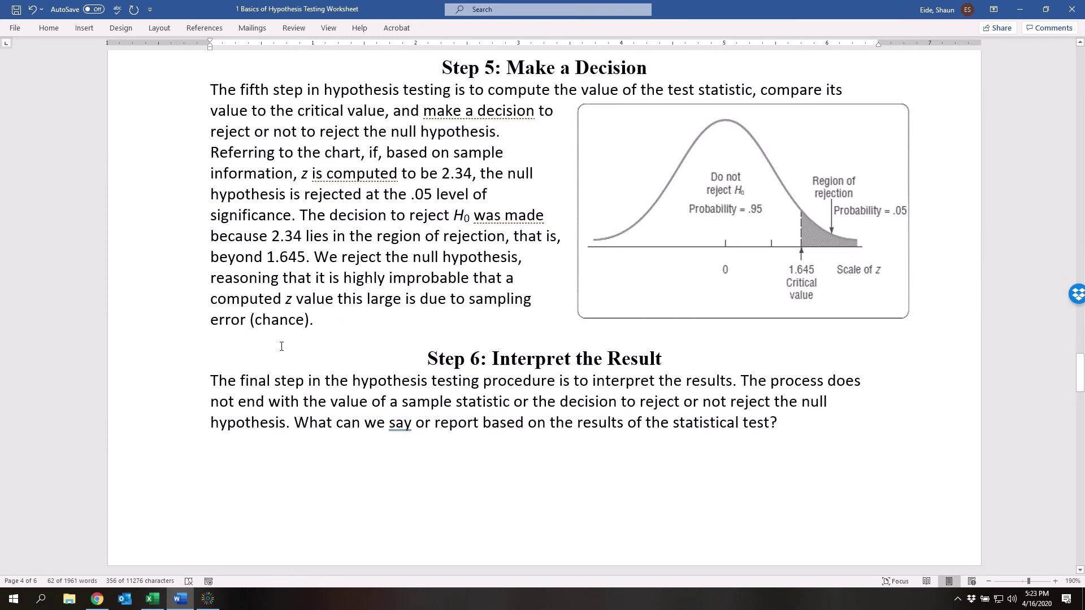
pyautogui.scroll(-8, 281, 346)
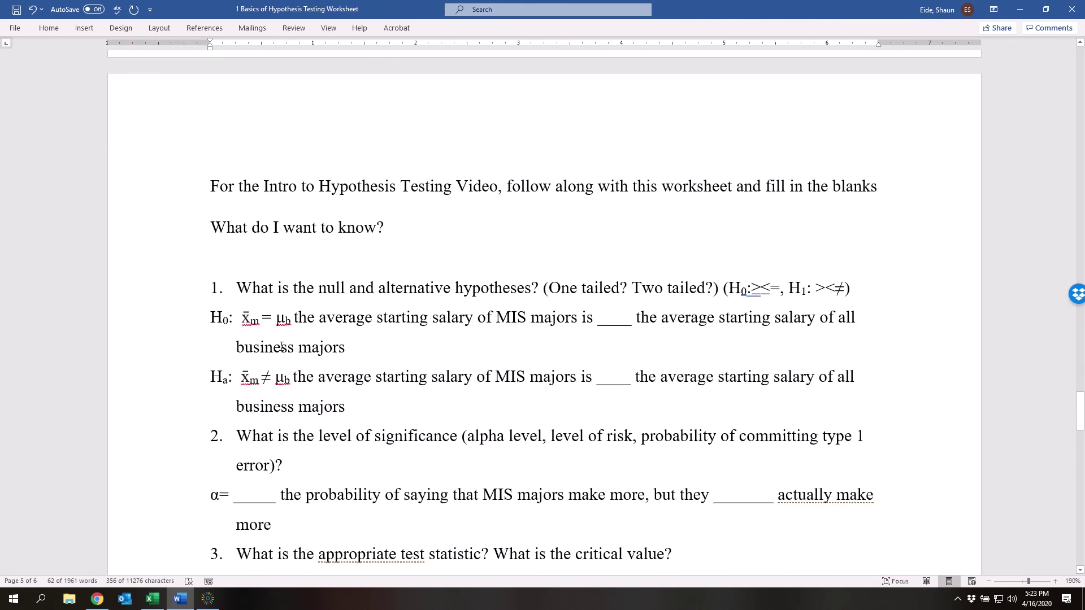
# - Switch to Chrome and open the 202010 QBA 2302 01 course from the Canvas dashboard in a new tab
pyautogui.click(97, 599)
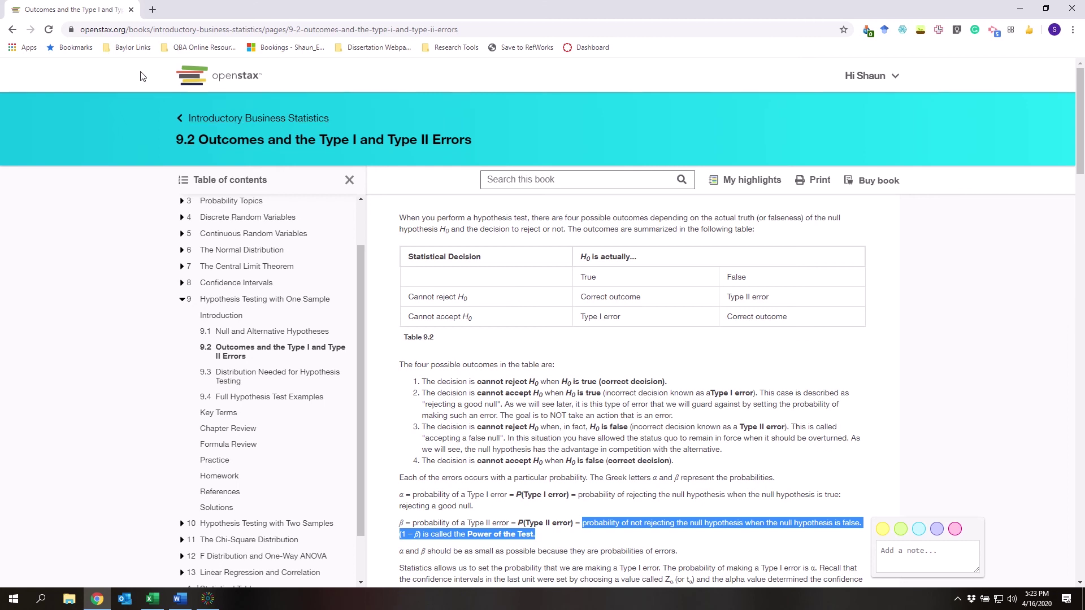
pyautogui.click(153, 10)
pyautogui.click(588, 50)
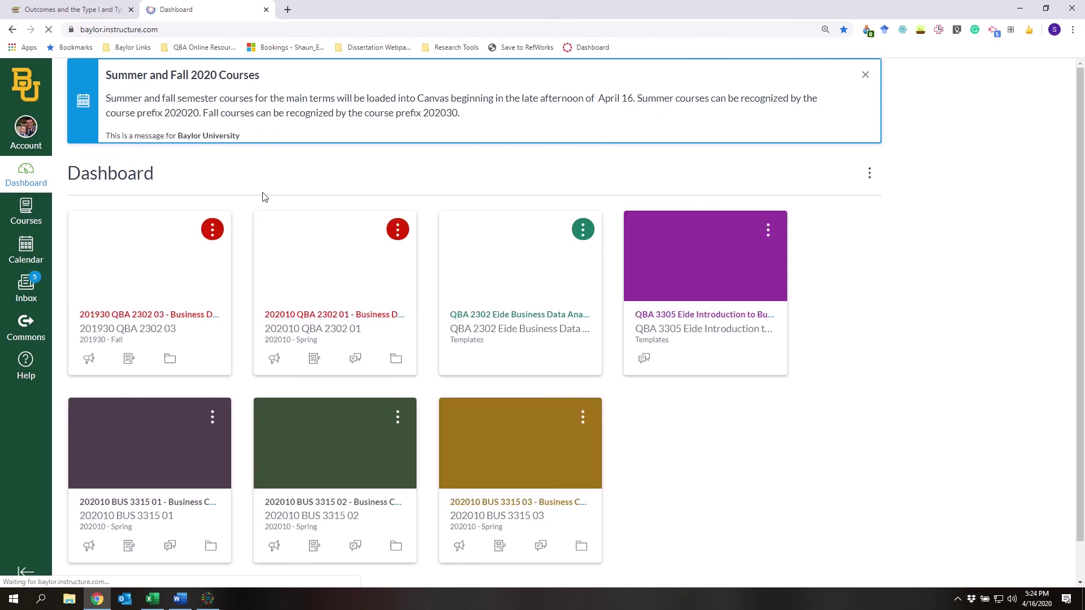
pyautogui.click(364, 291)
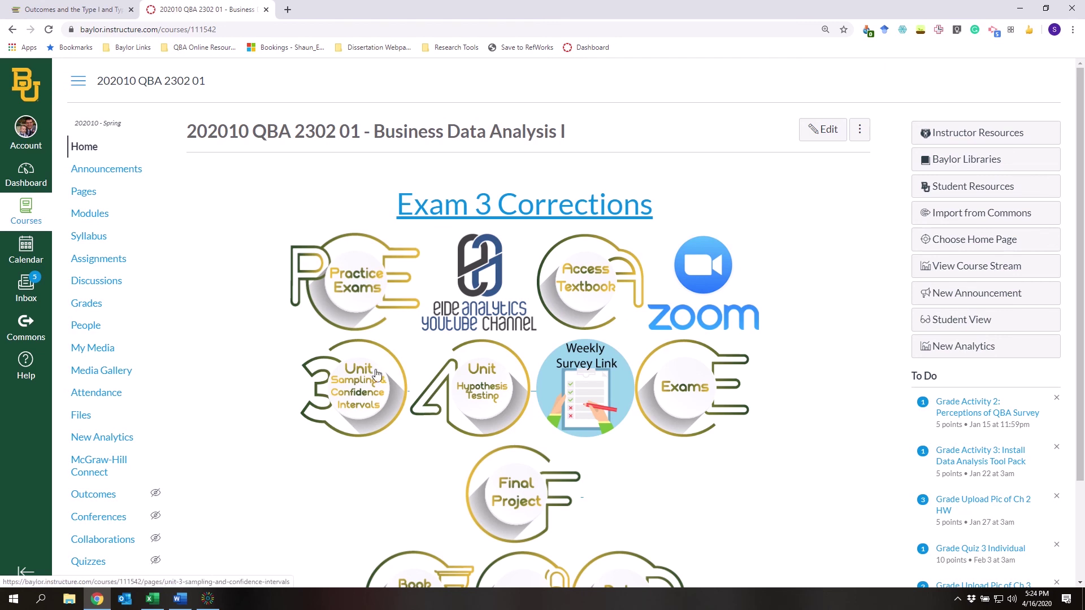
# - Open the course's Unit 4 Hypothesis Testing page and view the Wk 1 Intro To Hyp Test readings and videos
pyautogui.click(486, 394)
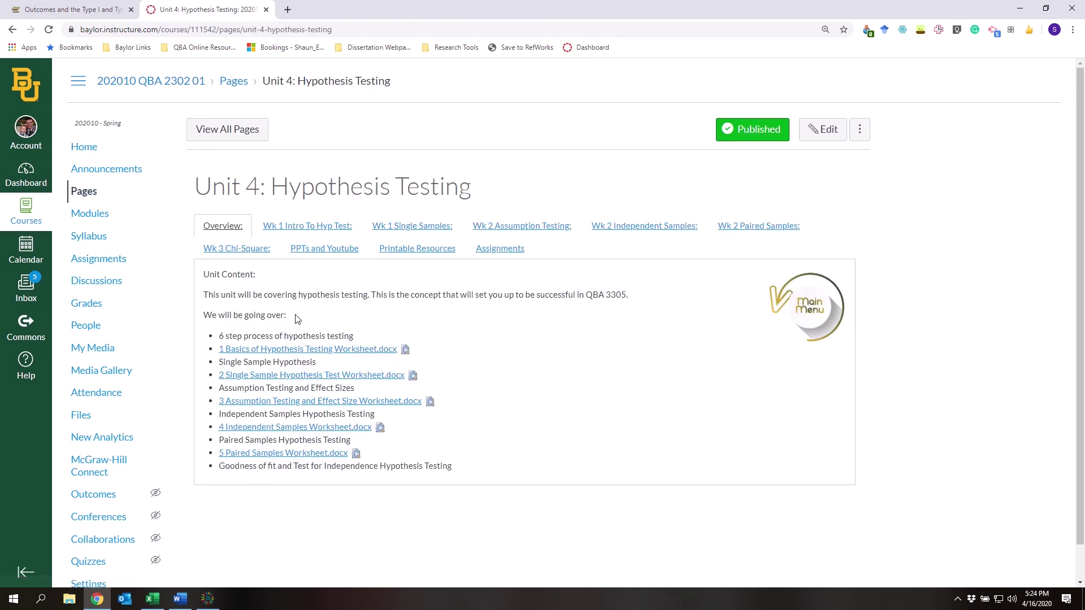
pyautogui.click(310, 228)
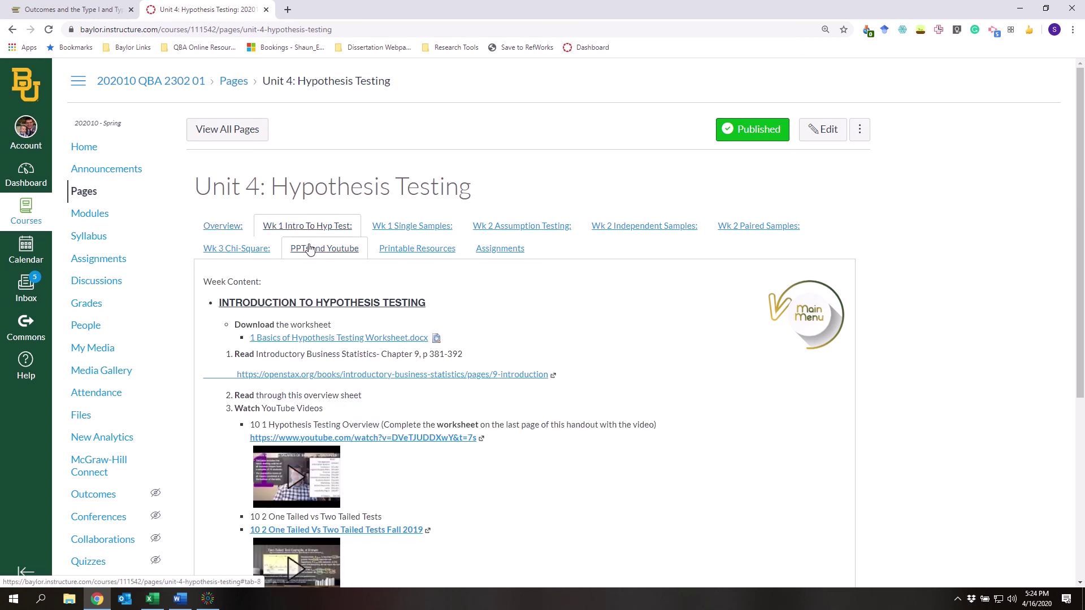
pyautogui.click(223, 228)
pyautogui.click(302, 227)
pyautogui.scroll(-2, 310, 284)
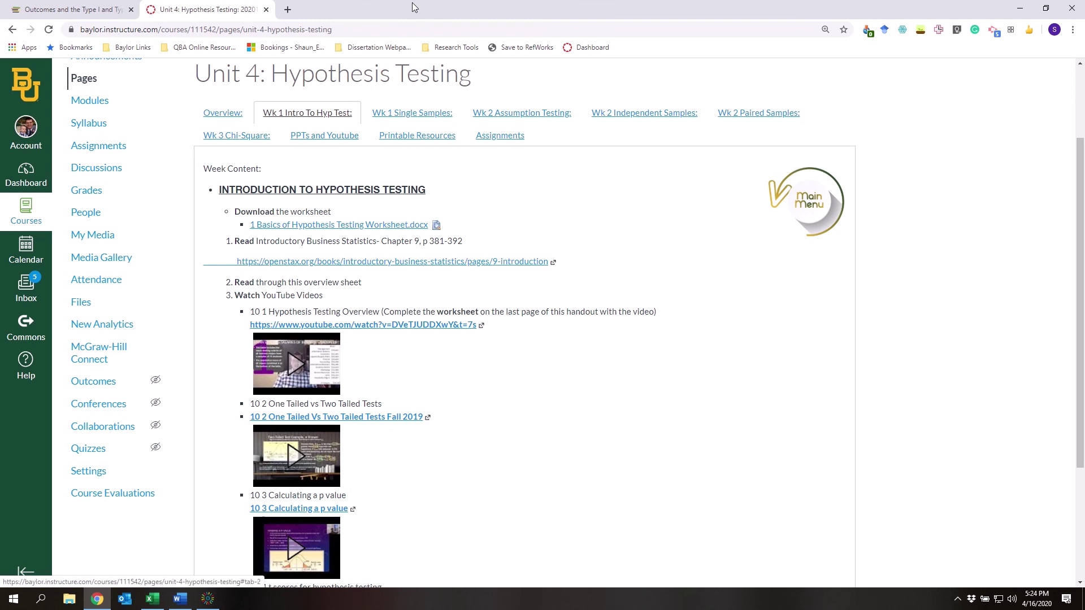
# - Return to the worksheet in Word and look over the fill-in-the-blank video questions 1 to 6
pyautogui.hotkey('alt', 'Tab')
pyautogui.scroll(-3, 452, 515)
pyautogui.scroll(-3, 452, 516)
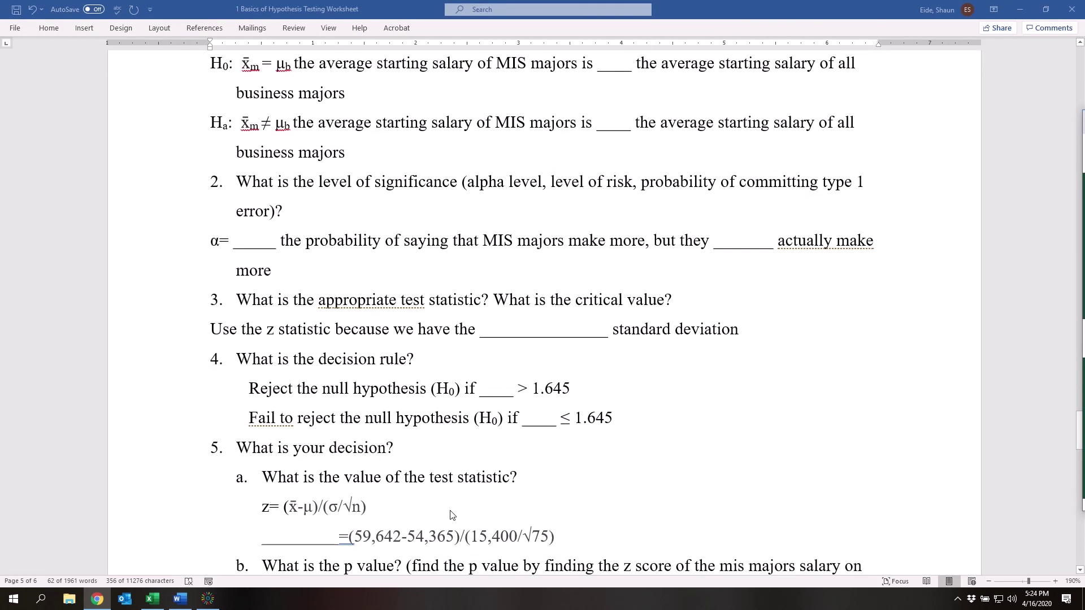
pyautogui.scroll(8, 417, 479)
pyautogui.scroll(-20, 416, 479)
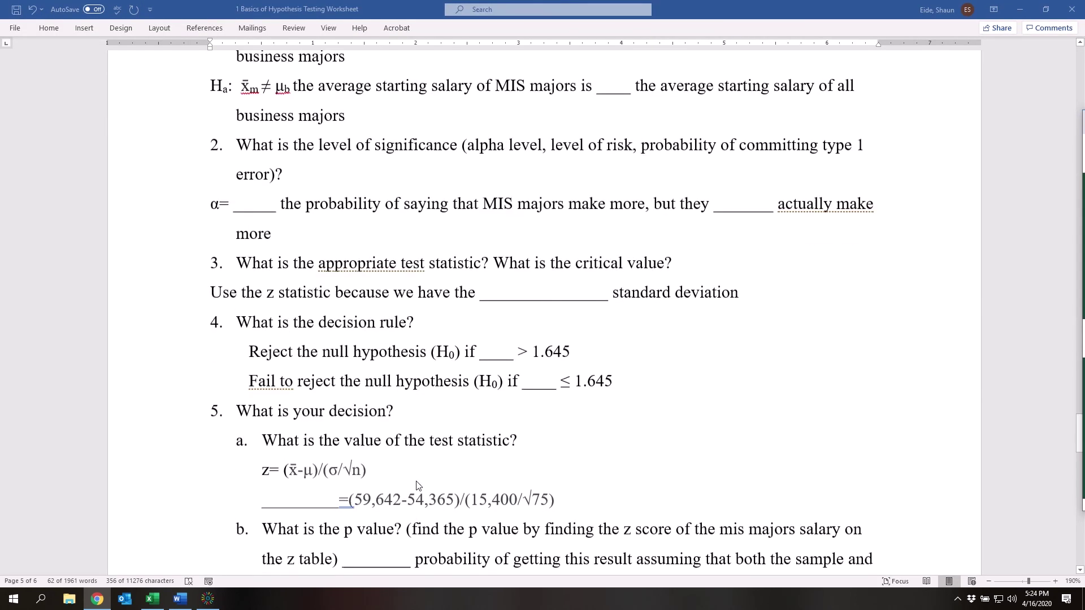
pyautogui.scroll(-3, 416, 502)
pyautogui.scroll(10, 417, 501)
pyautogui.scroll(2, 686, 362)
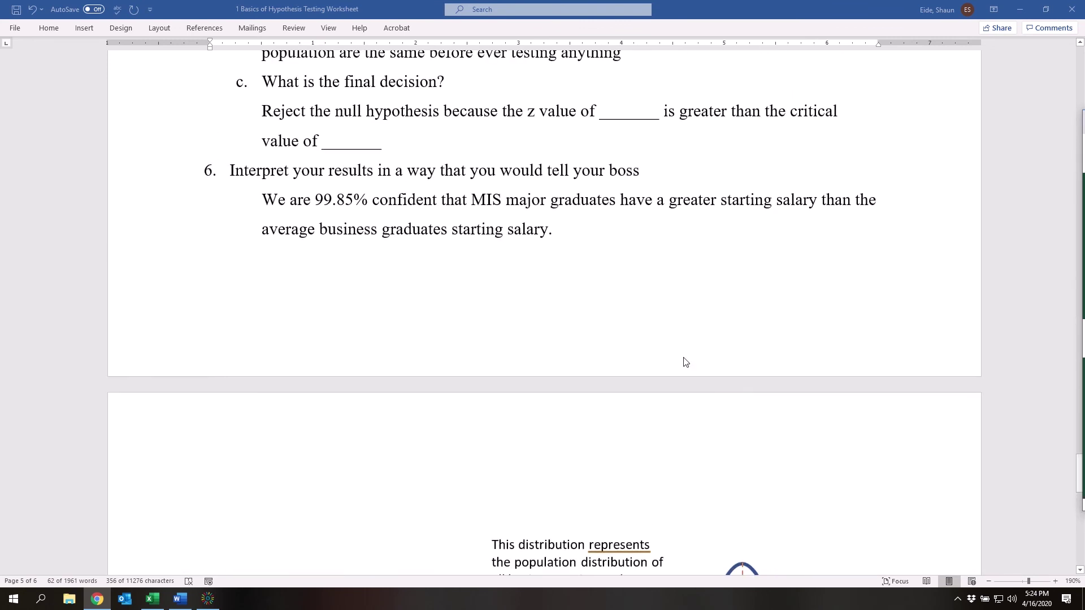
pyautogui.click(208, 599)
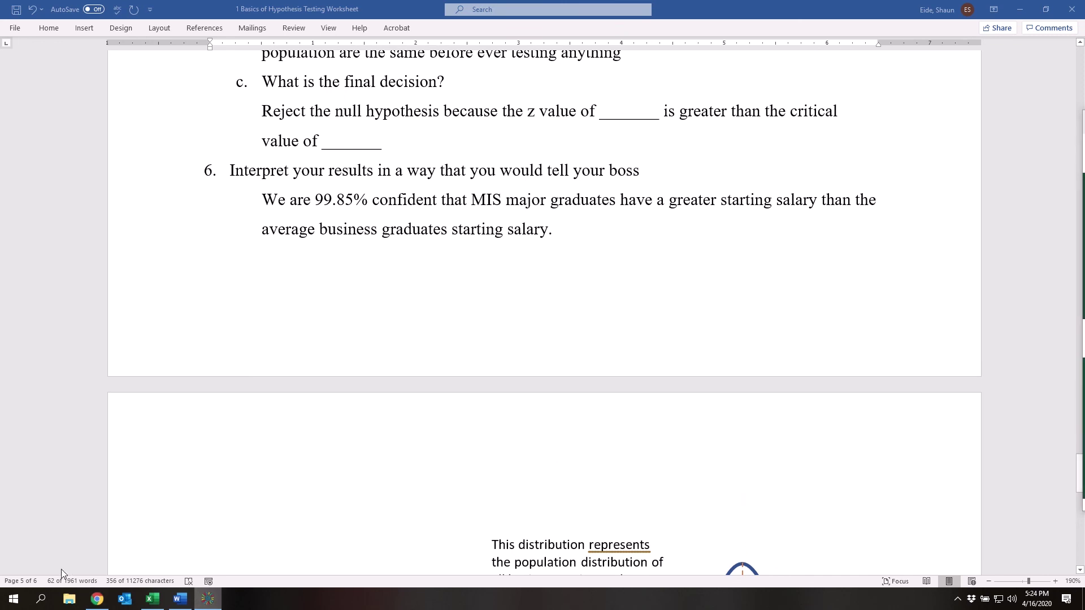